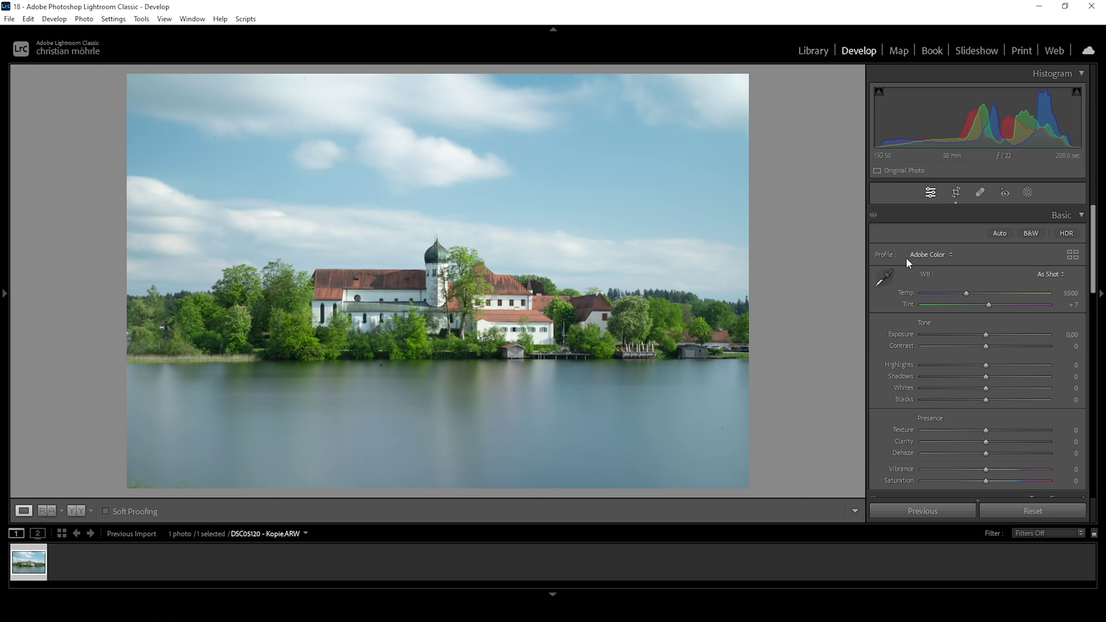
- Apply the Adobe Standard profile with Highlights at -100 and Shadows at -70
click(933, 259)
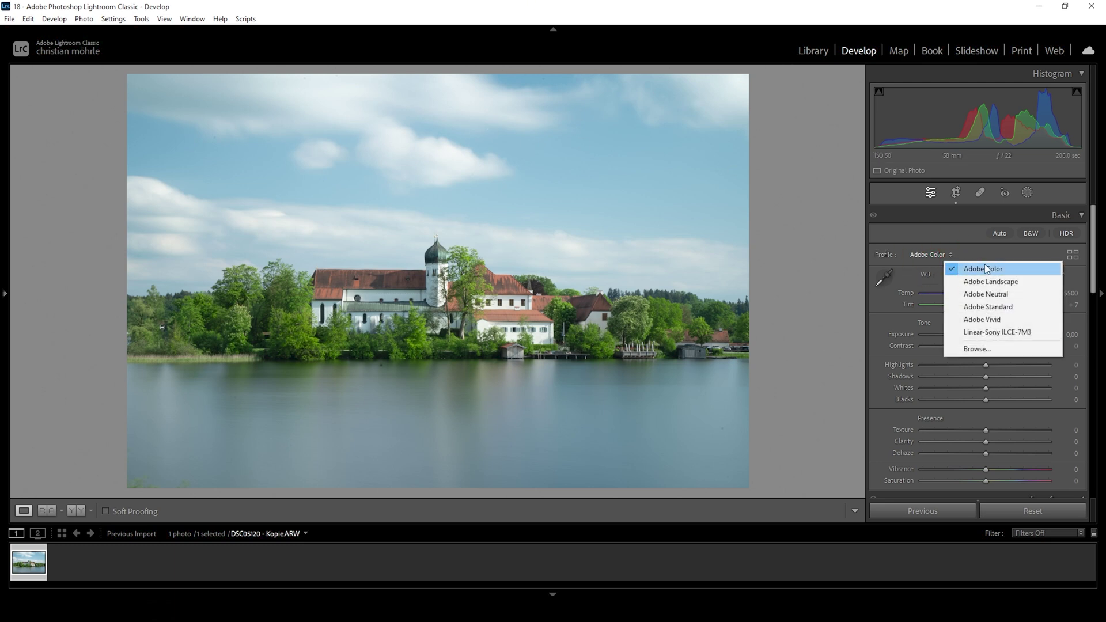
click(1002, 307)
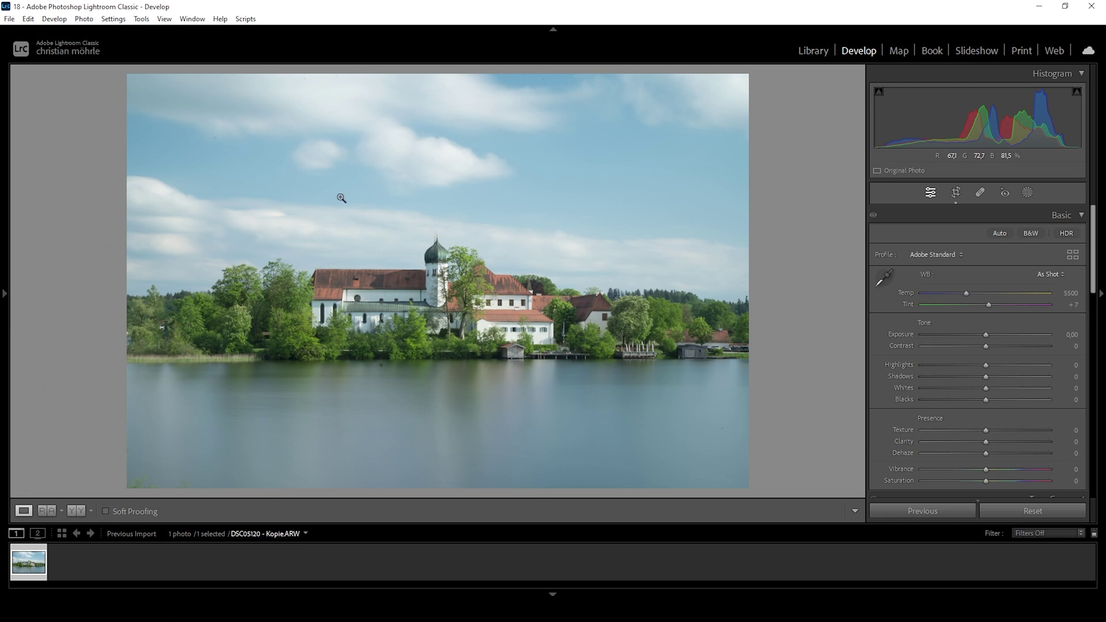
drag(987, 363, 864, 363)
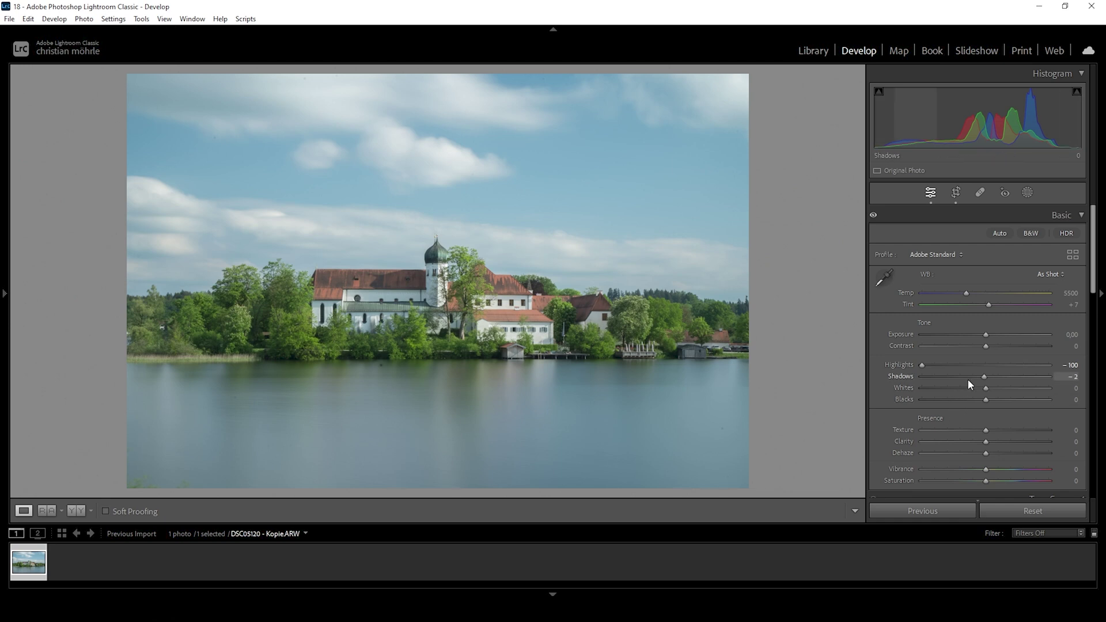
drag(968, 380, 939, 380)
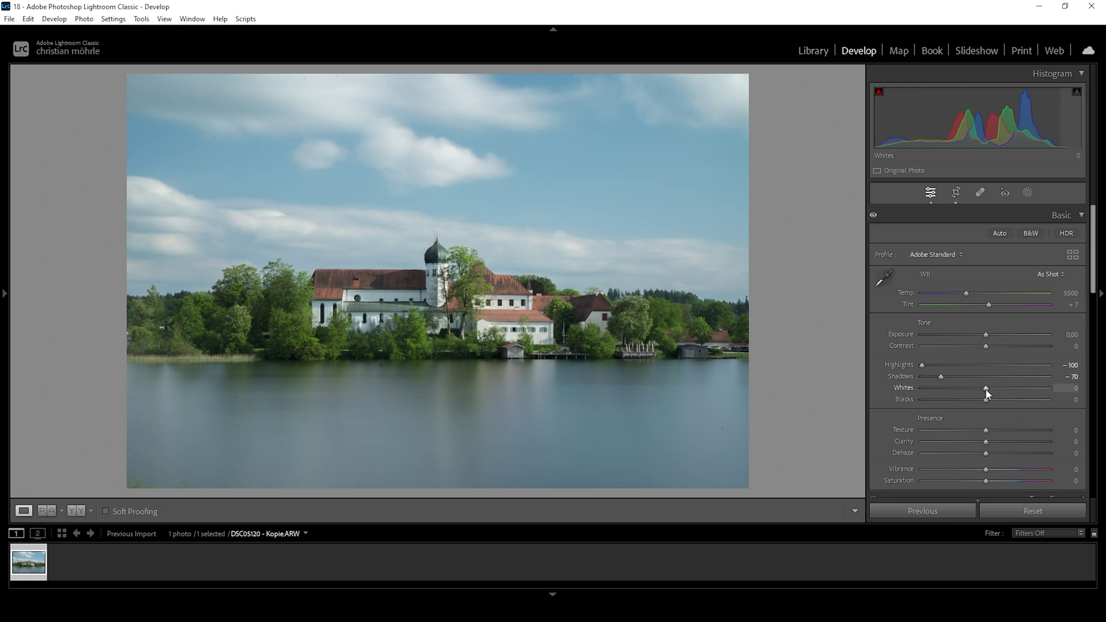
- Raise Whites to +45 and Blacks to +9
drag(996, 392, 998, 394)
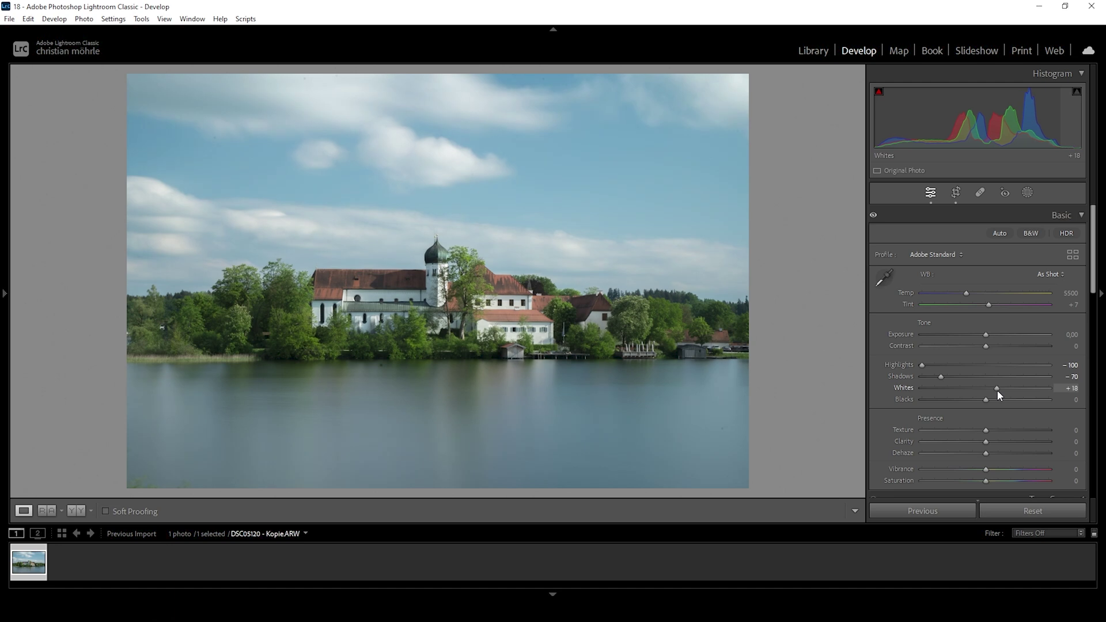
double_click(997, 390)
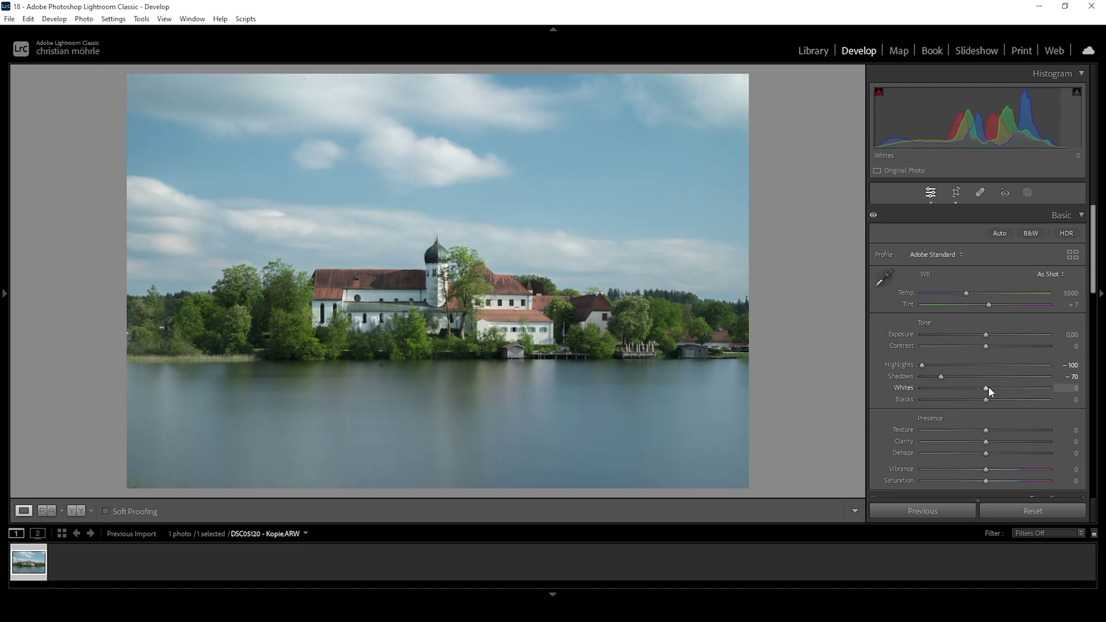
drag(988, 388, 1018, 396)
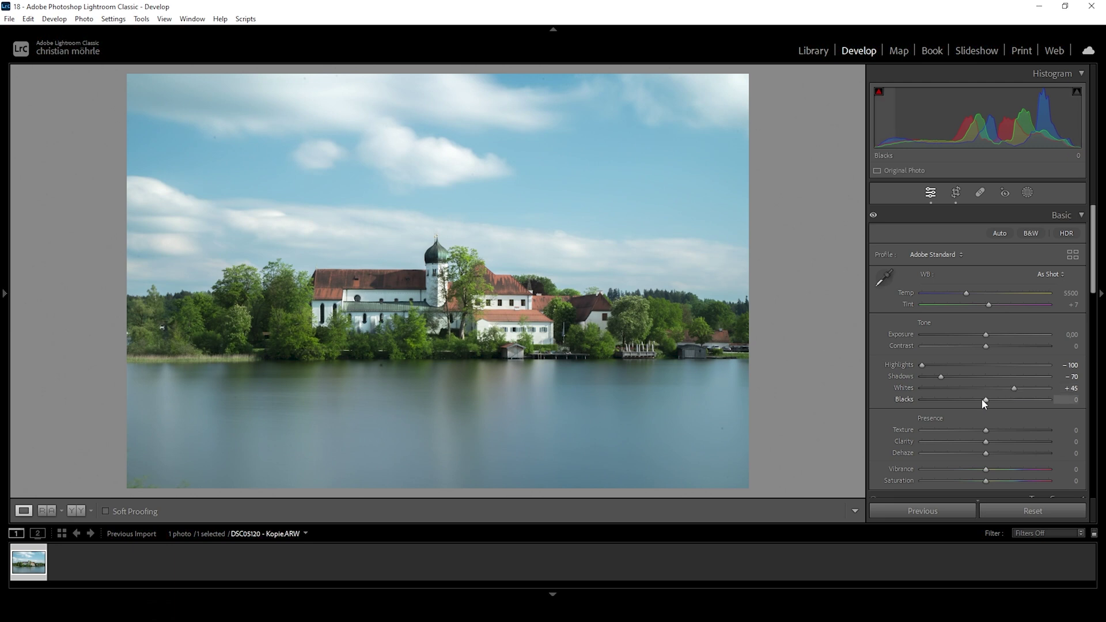
drag(986, 398, 989, 402)
drag(989, 399, 991, 399)
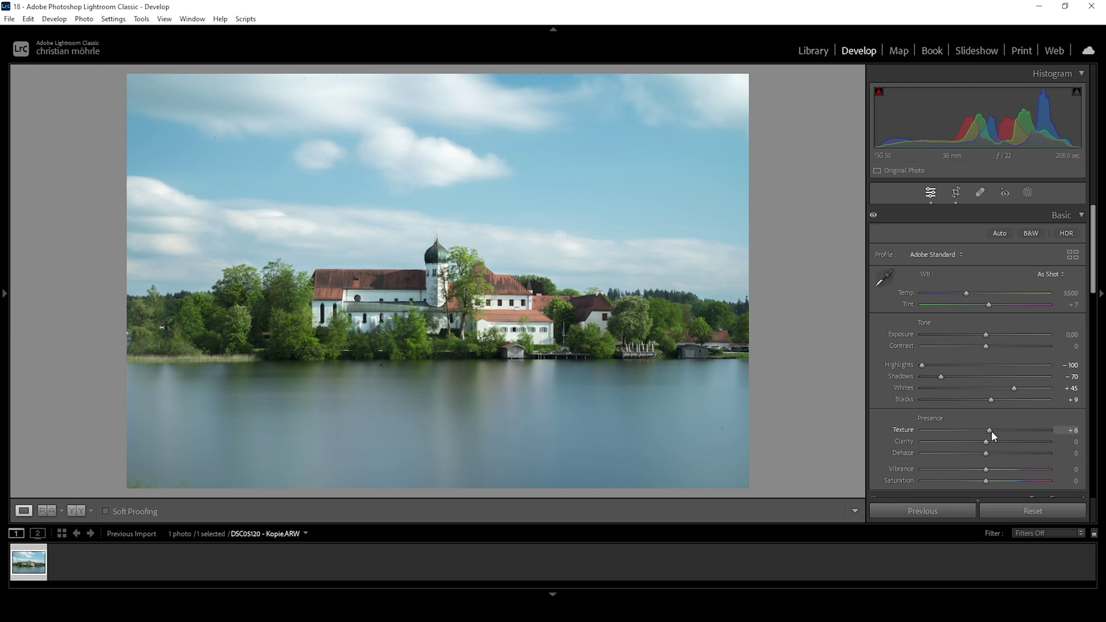
- Lower Clarity to -8 and raise Vibrance to +17 in the Presence section
scroll(993, 430, down, 1)
drag(987, 443, 984, 453)
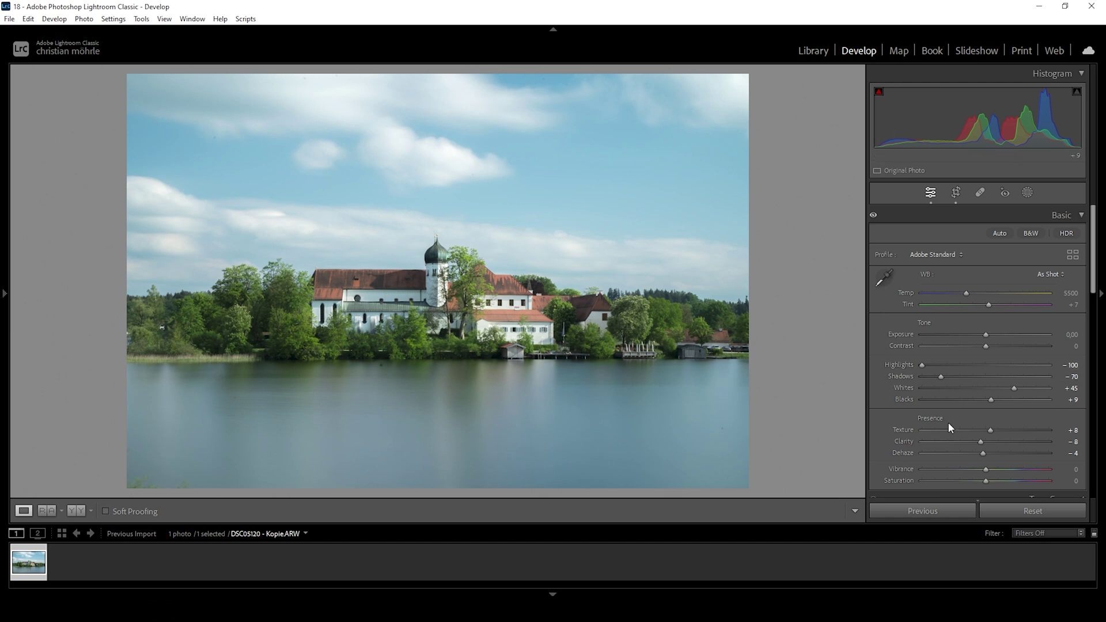
drag(986, 469, 997, 468)
click(1028, 194)
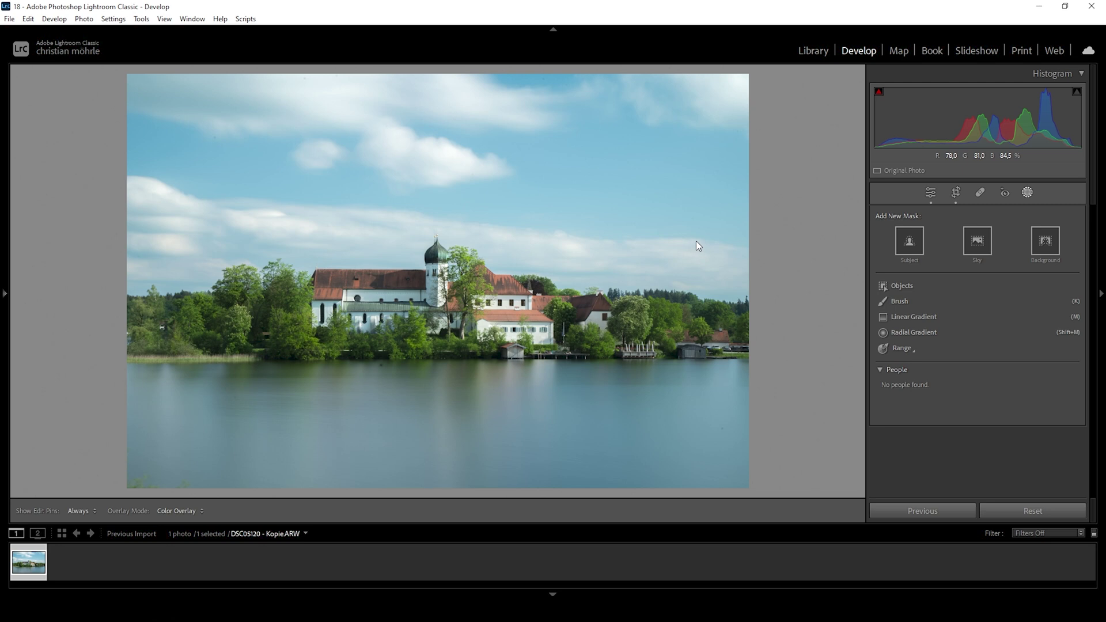
- Build a Color Range mask from the sky, subtracting a linear gradient to exclude the water
click(918, 352)
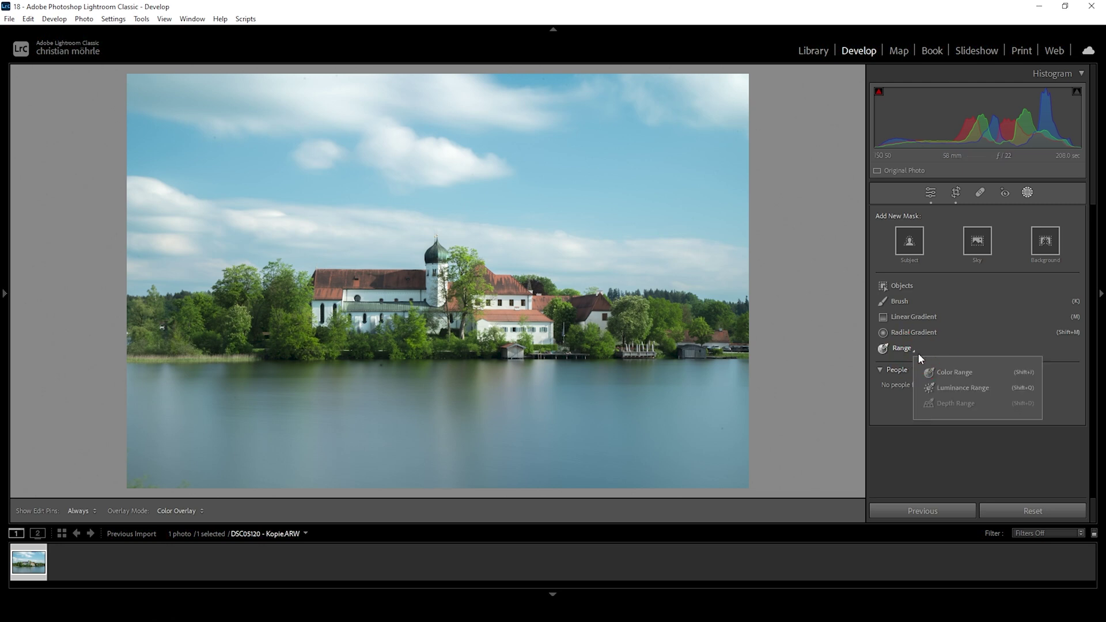
click(939, 373)
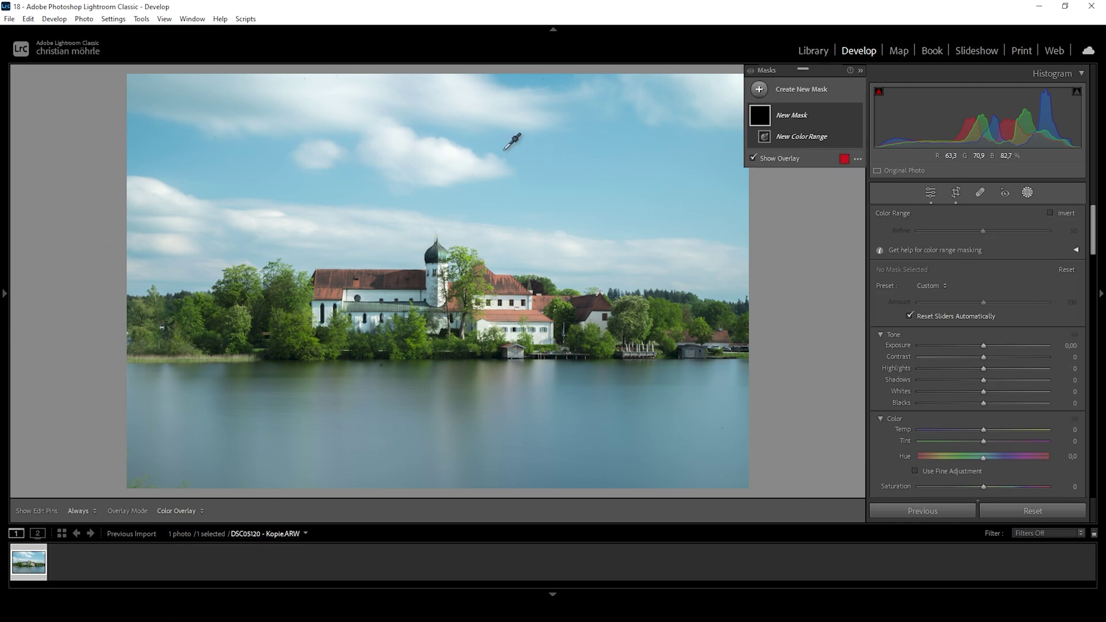
click(485, 144)
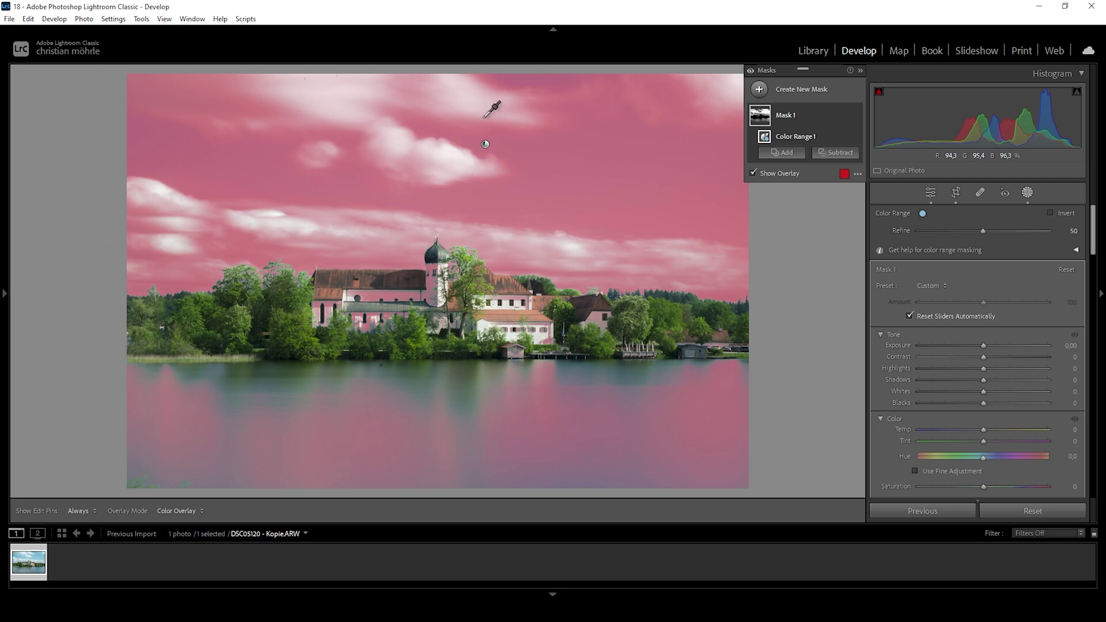
click(833, 153)
click(844, 279)
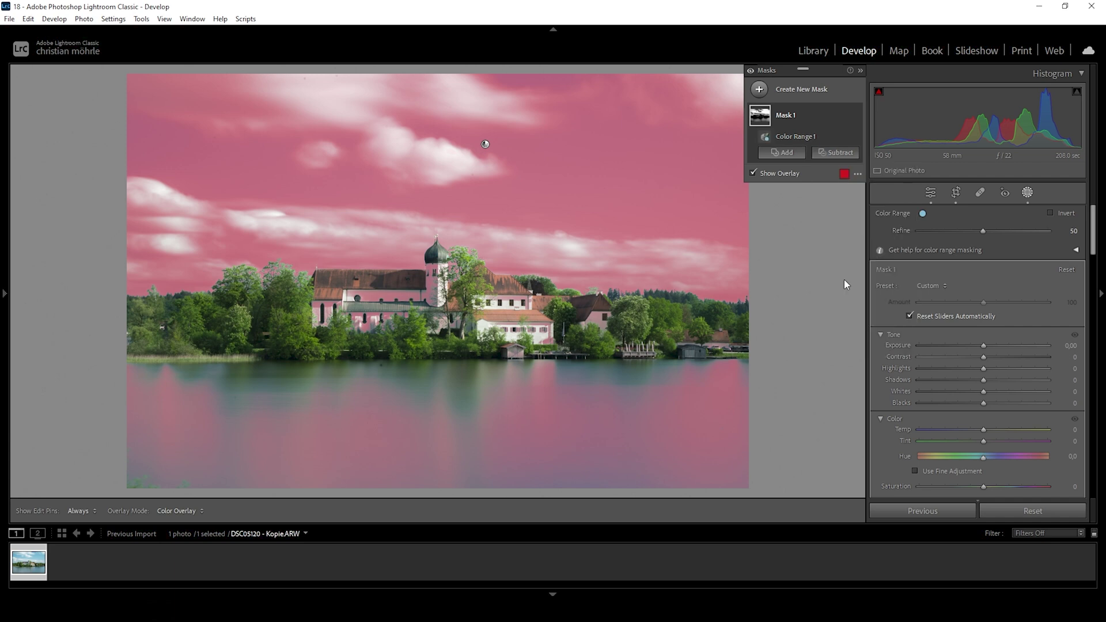
drag(444, 281, 467, 136)
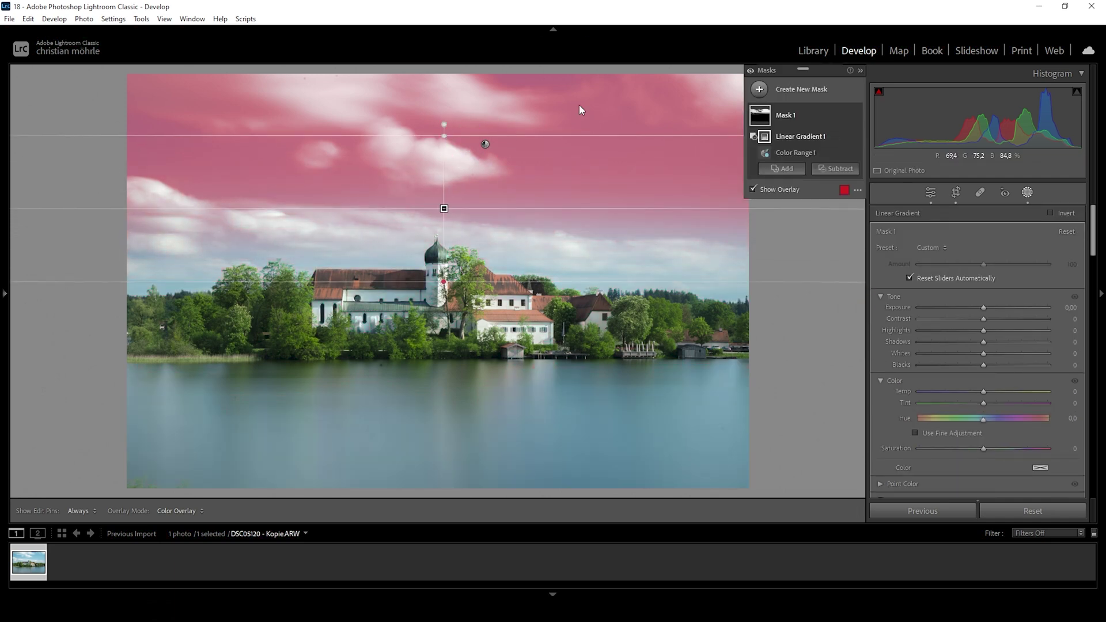
drag(443, 282, 443, 292)
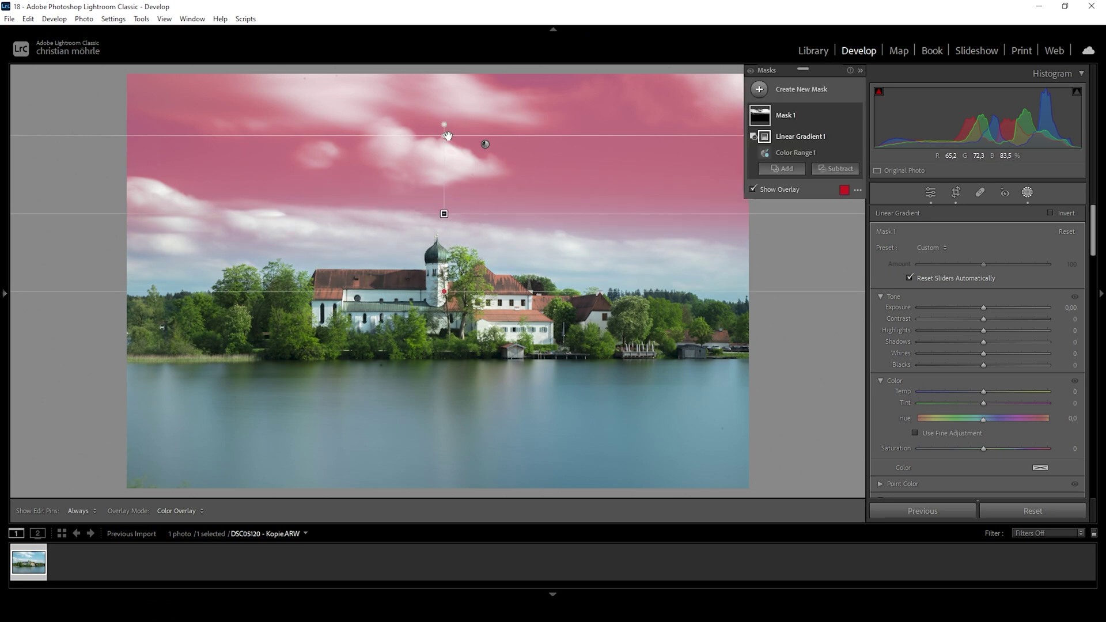
drag(443, 136, 455, 109)
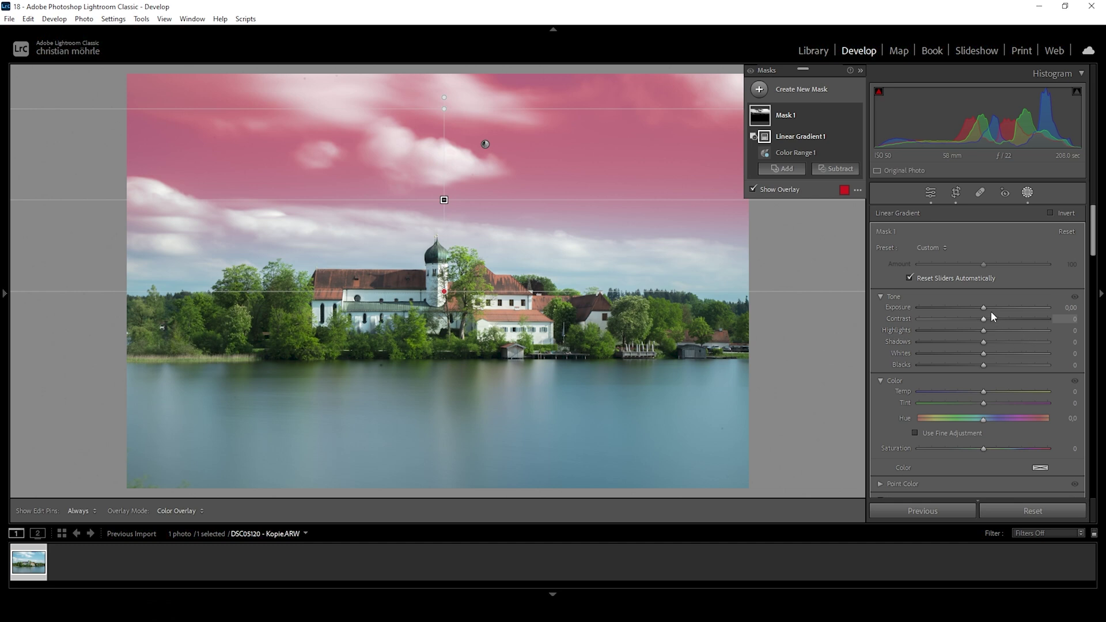
- Set the sky mask's Exposure to -1.04 and refine the gradient's edges
drag(984, 307, 969, 310)
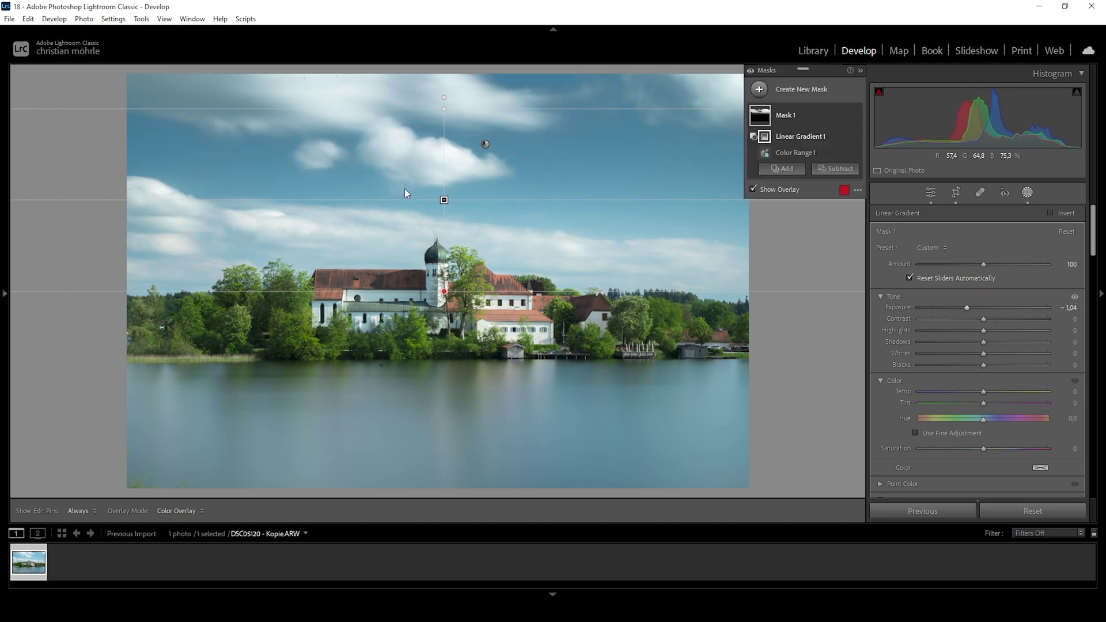
drag(444, 200, 450, 243)
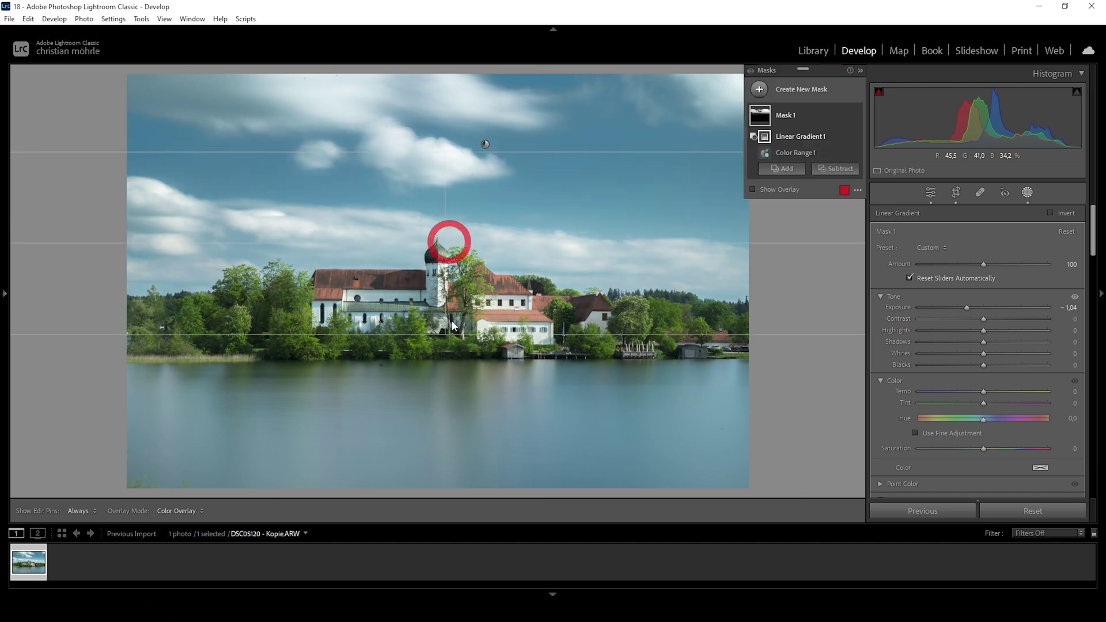
drag(452, 333, 446, 294)
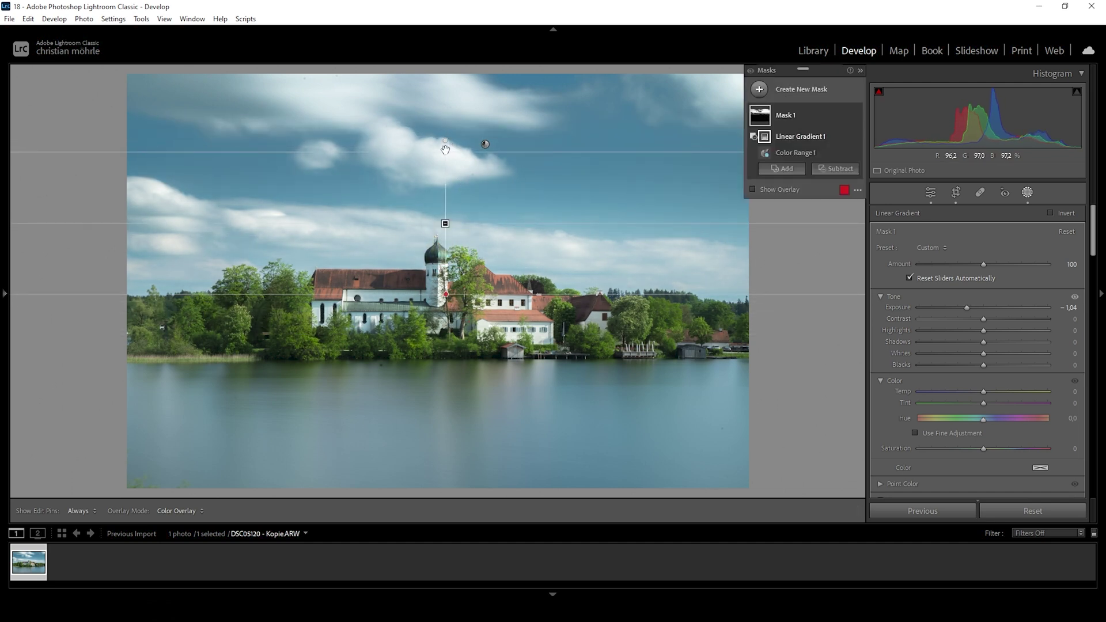
mouse_move(445, 151)
mouse_down()
mouse_move(445, 166)
mouse_move(446, 148)
mouse_up()
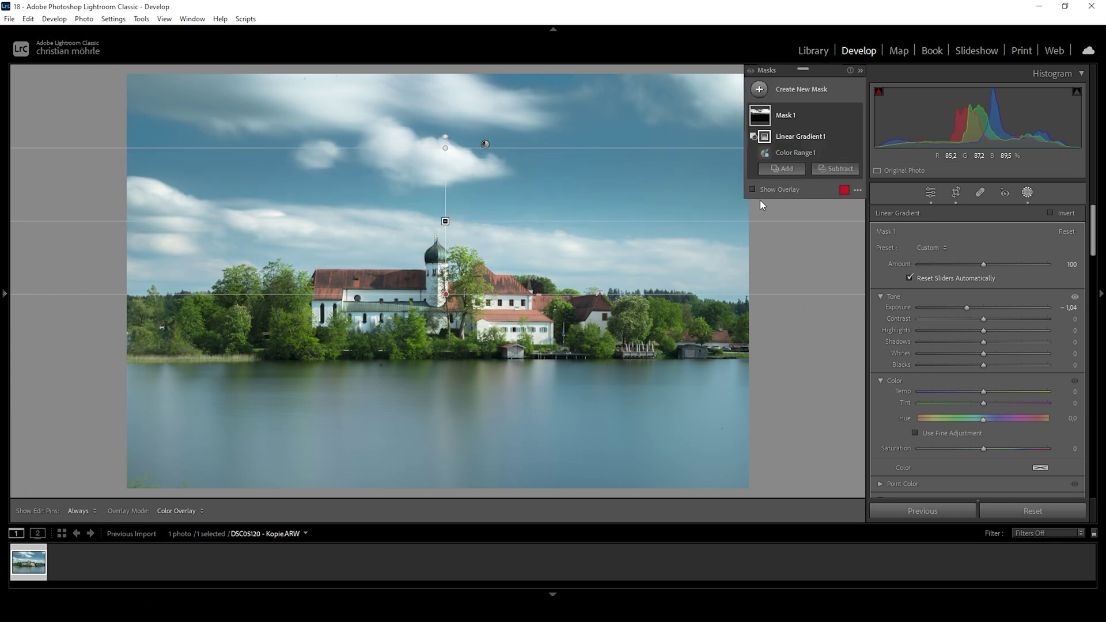
- Add a linear gradient over the lower water and lower its Exposure to -0.32
click(760, 88)
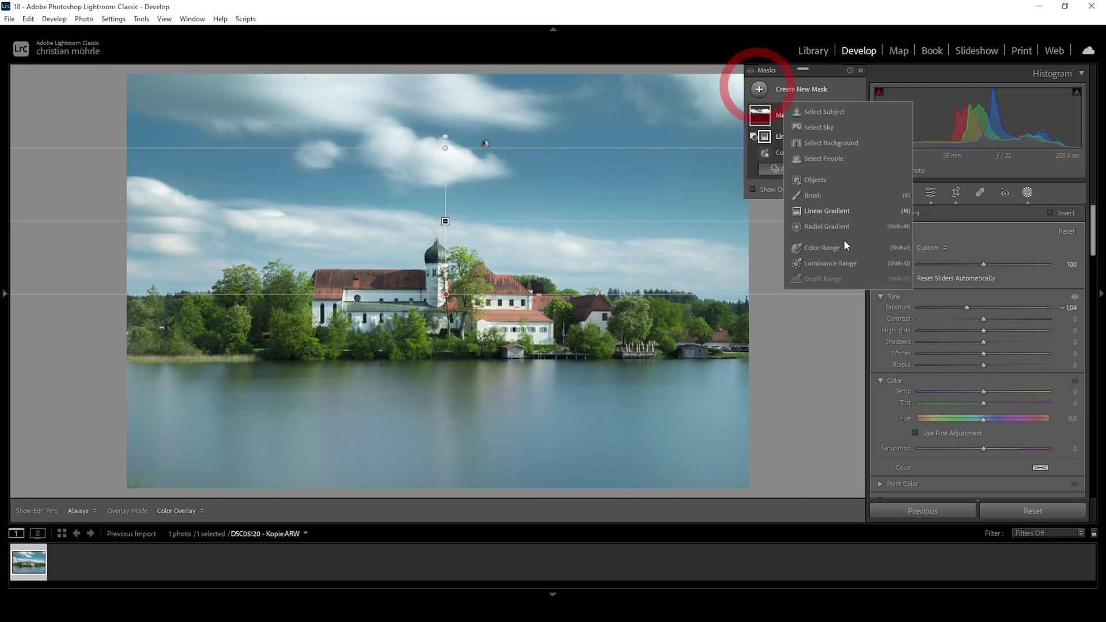
click(827, 212)
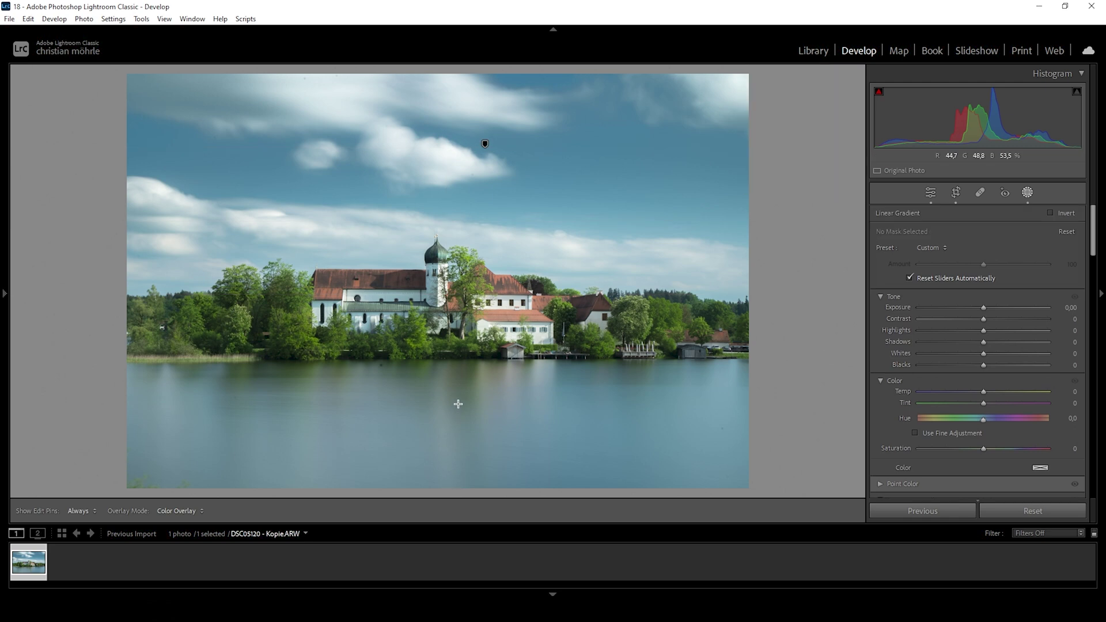
drag(454, 483, 454, 393)
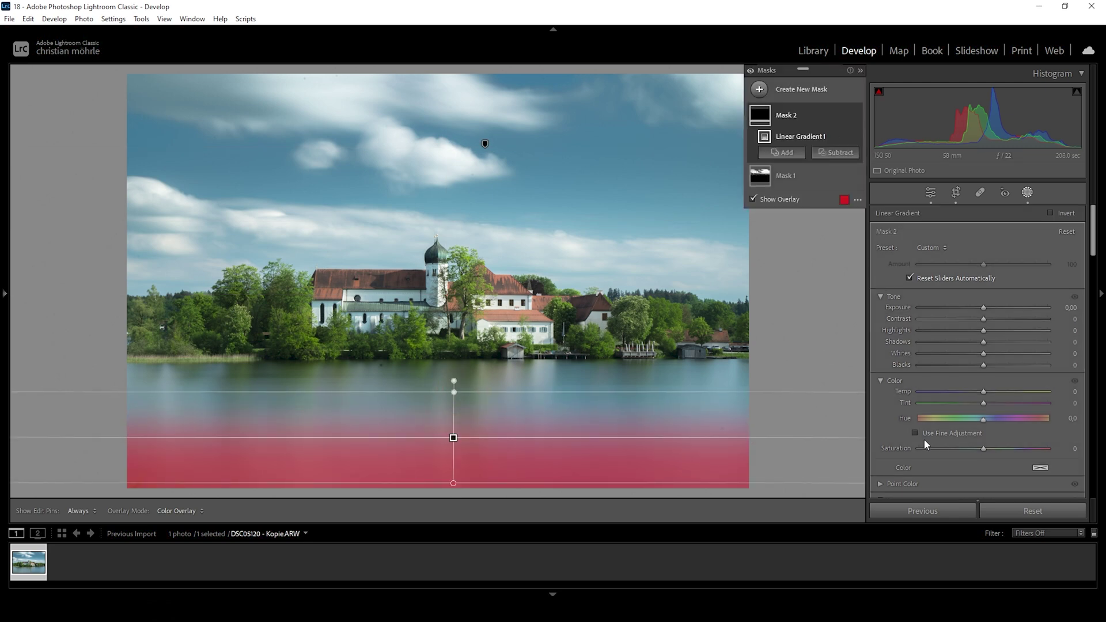
click(984, 309)
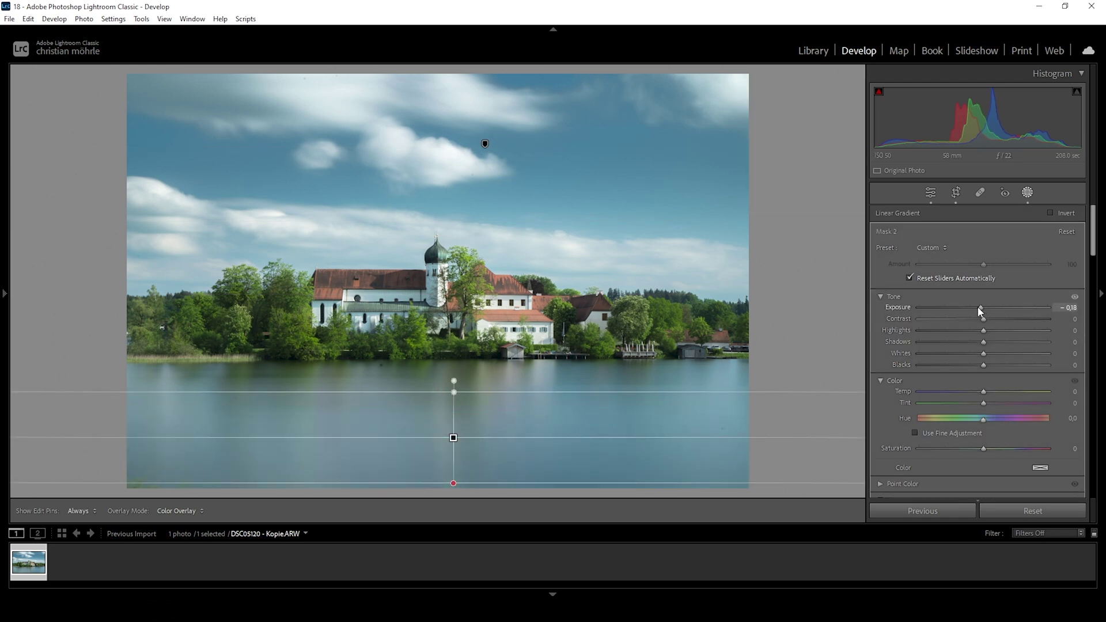
drag(980, 312, 977, 311)
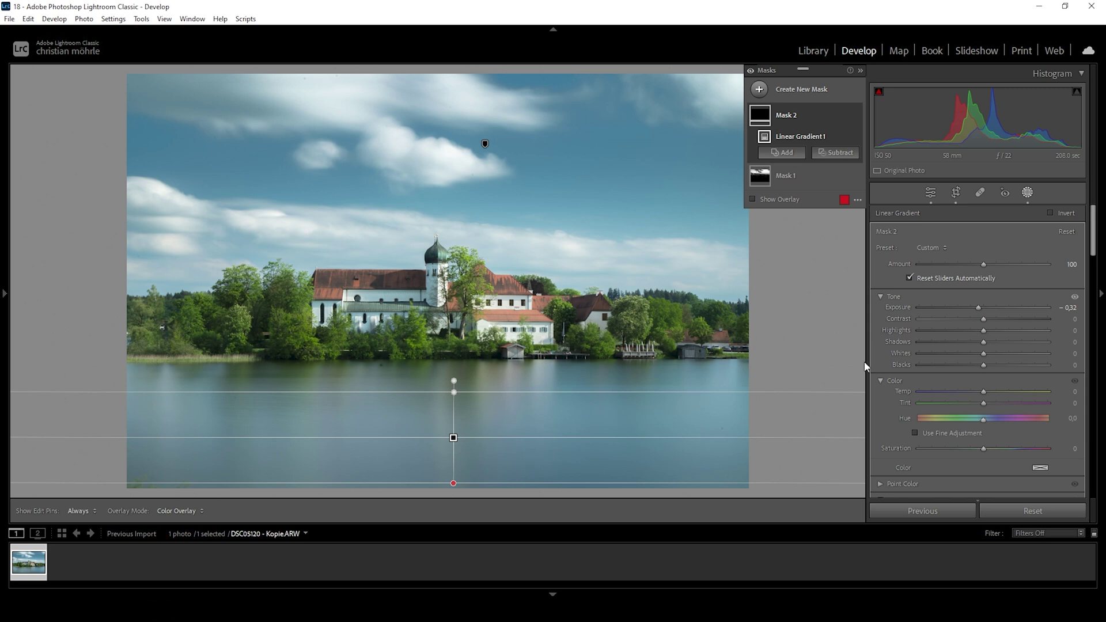
- Draw a new lake gradient below the shoreline with Clarity 100 and Texture 15
click(857, 199)
click(829, 246)
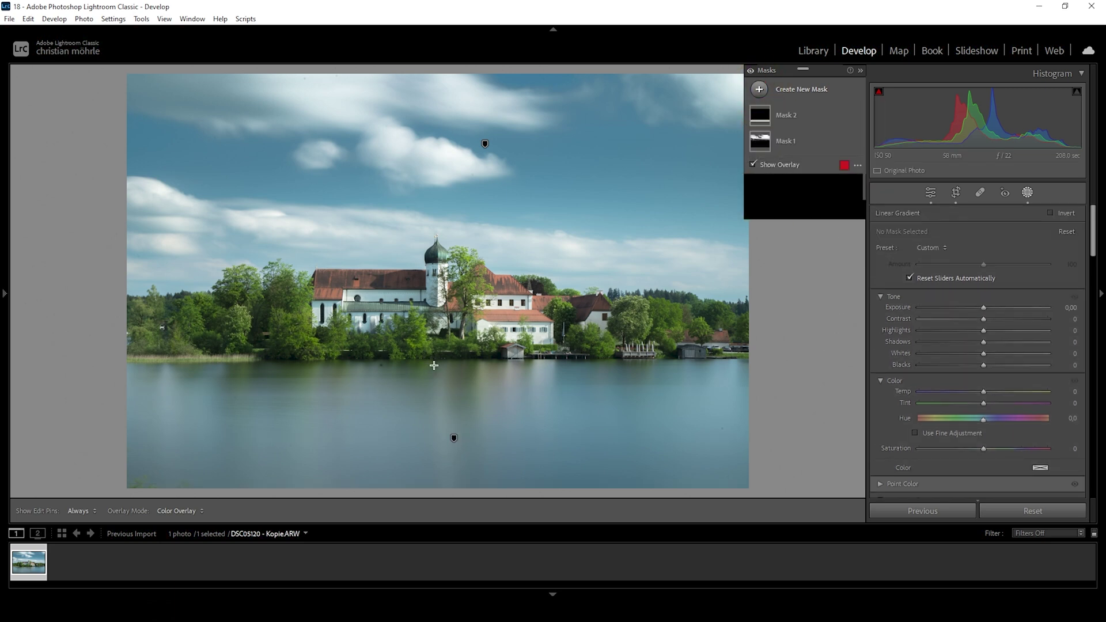
drag(434, 365, 440, 363)
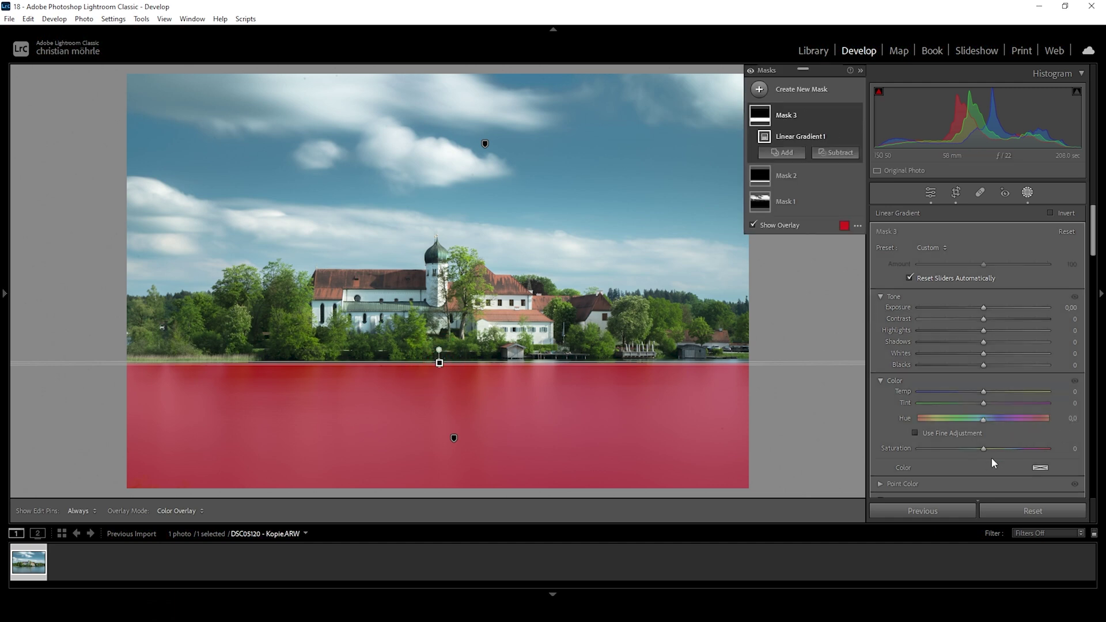
scroll(890, 433, down, 3)
key(o)
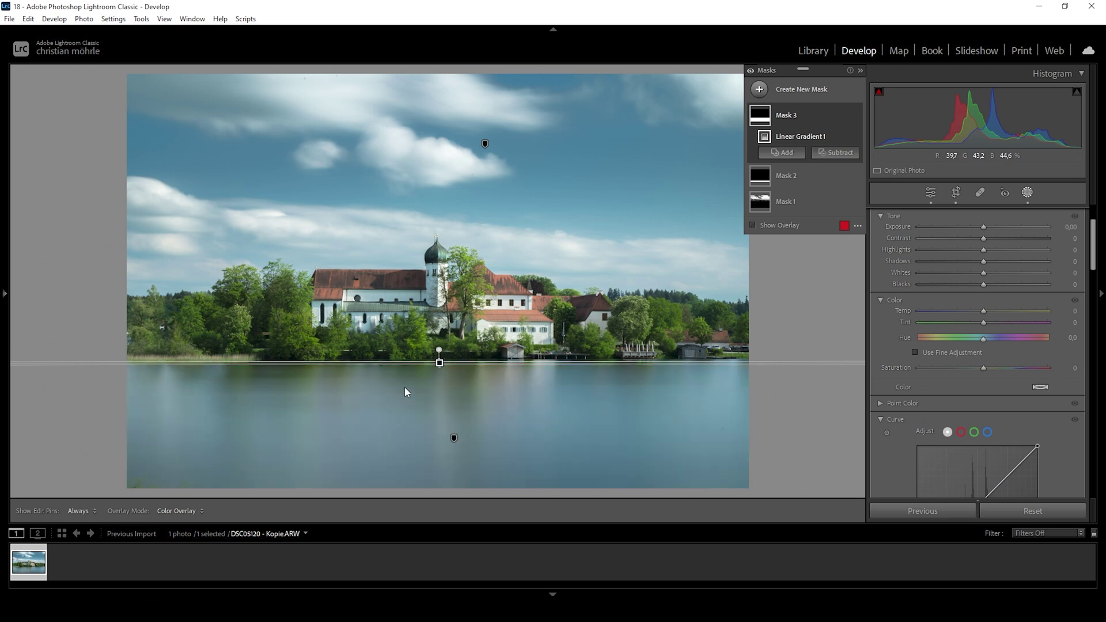
scroll(1004, 407, down, 2)
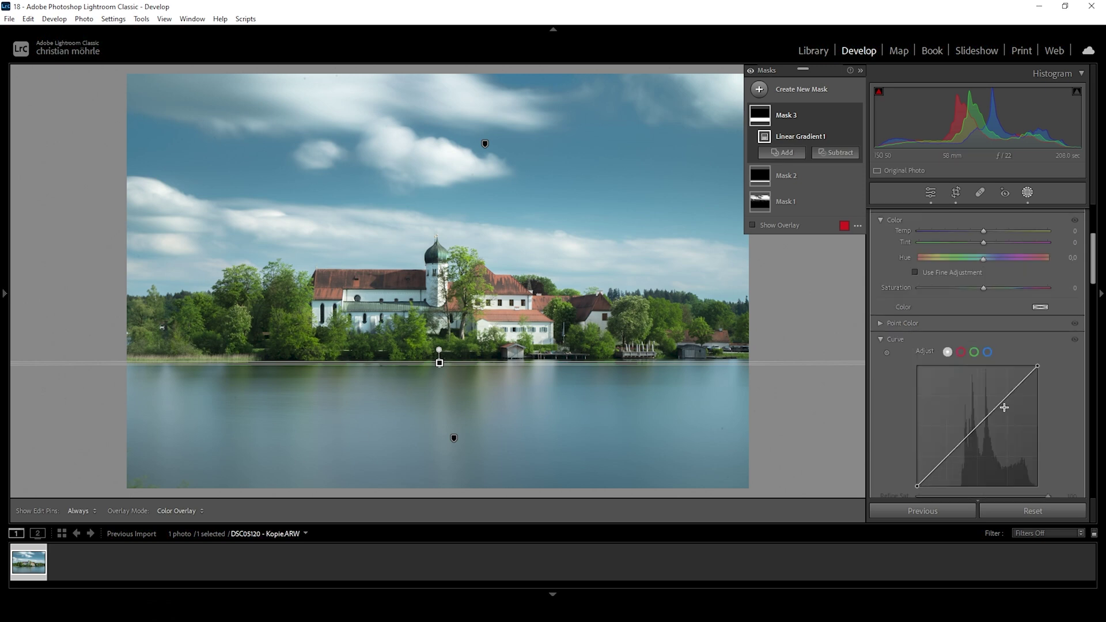
scroll(1004, 410, down, 3)
drag(983, 404, 1099, 418)
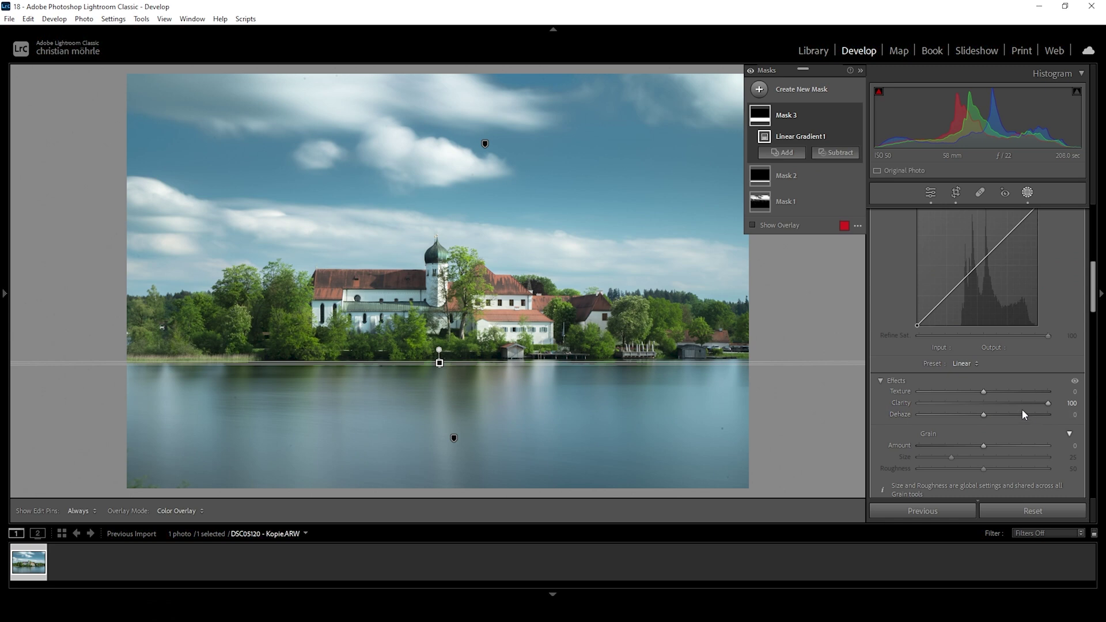
drag(985, 395, 989, 396)
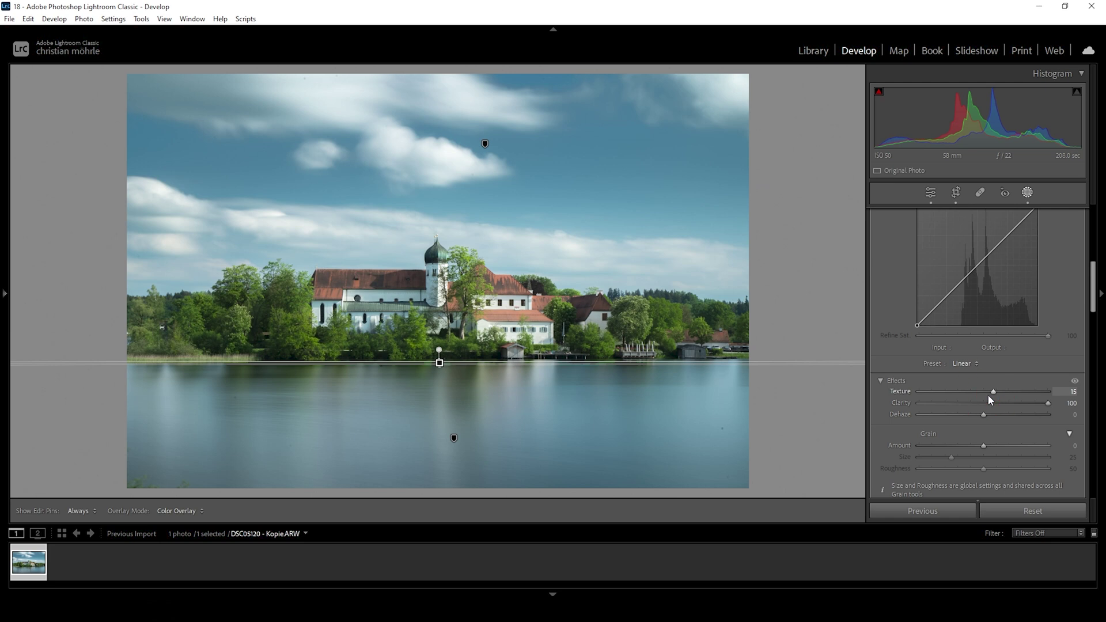
drag(988, 395, 988, 396)
- Draw a radial gradient and position it over the right side of the photo
click(757, 90)
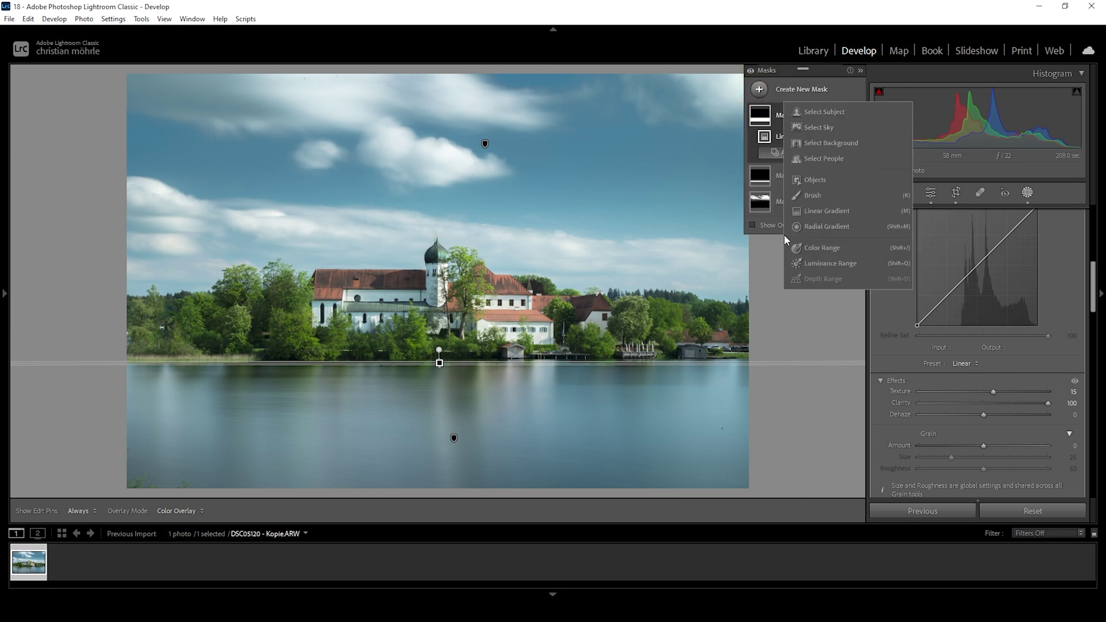
click(827, 226)
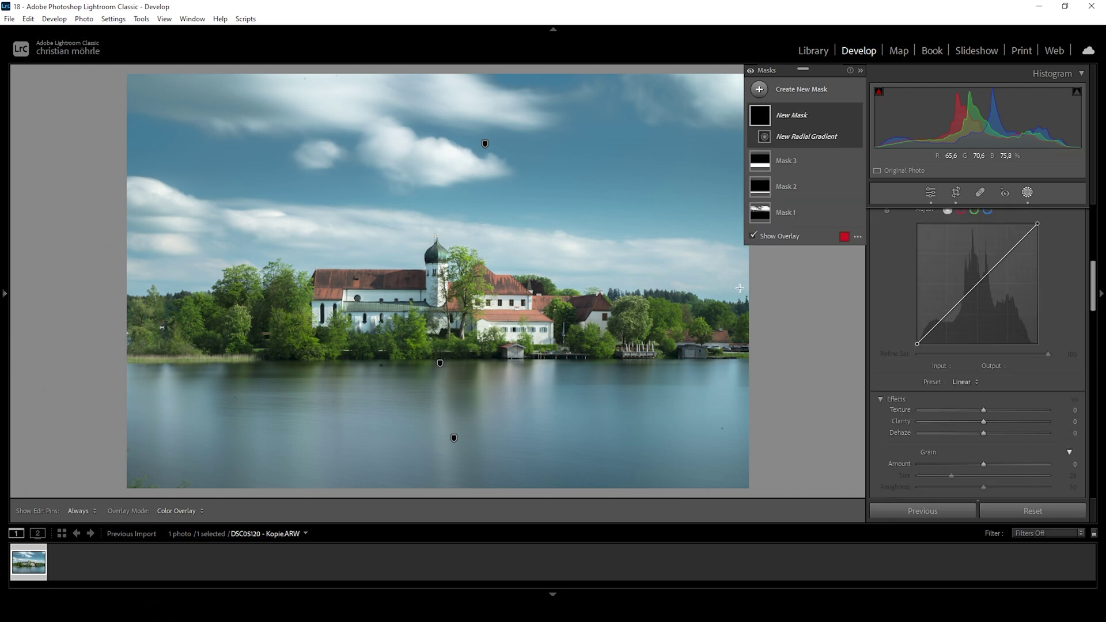
drag(654, 240, 877, 390)
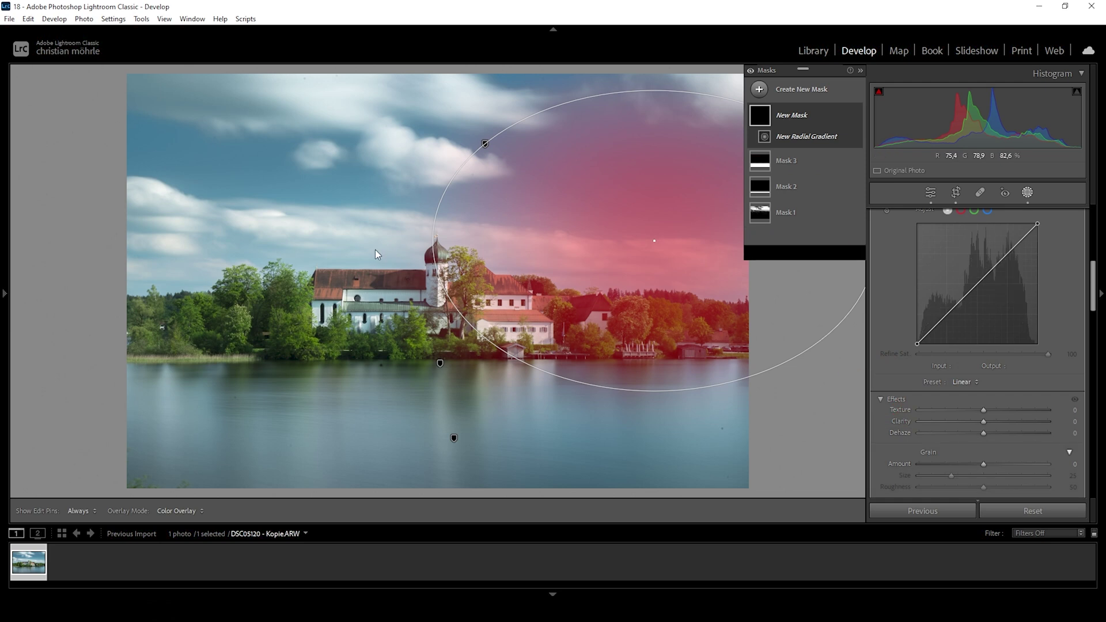
click(406, 271)
drag(653, 240, 757, 254)
click(750, 252)
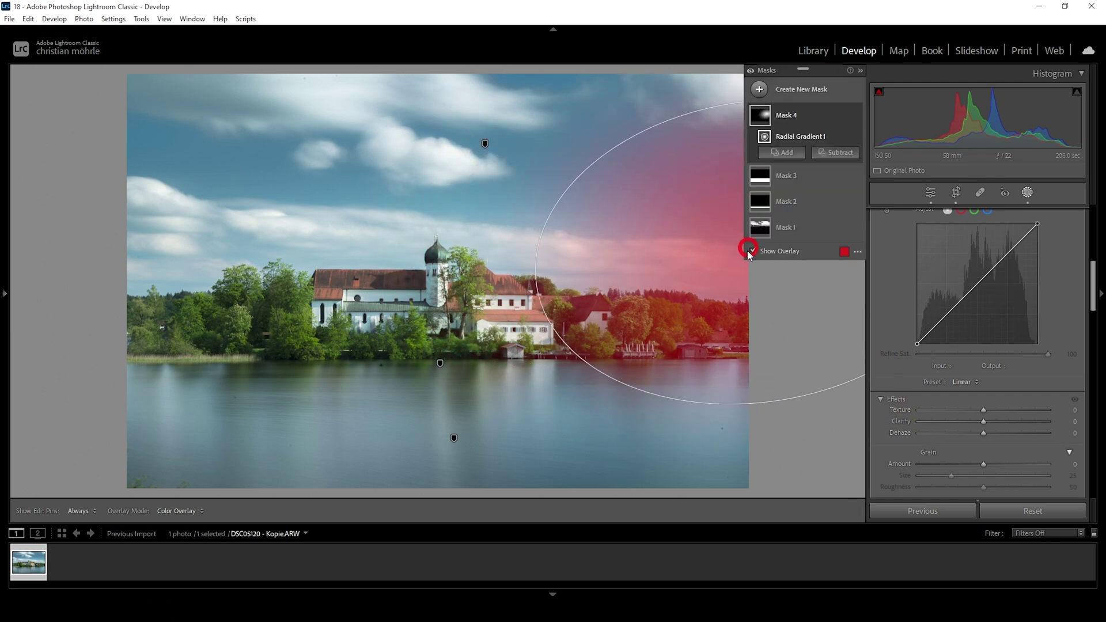
drag(536, 283, 512, 287)
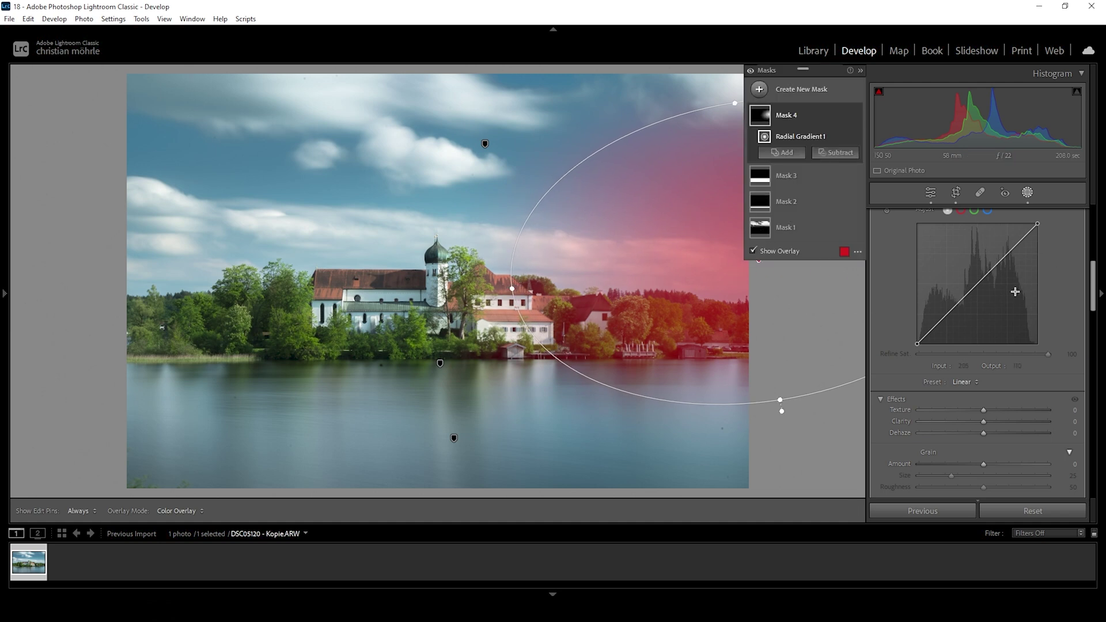
- Set the radial mask's Whites to 37 and Blacks to 18, stretching the ellipse down to the church tower
scroll(1015, 293, up, 5)
drag(988, 302, 997, 302)
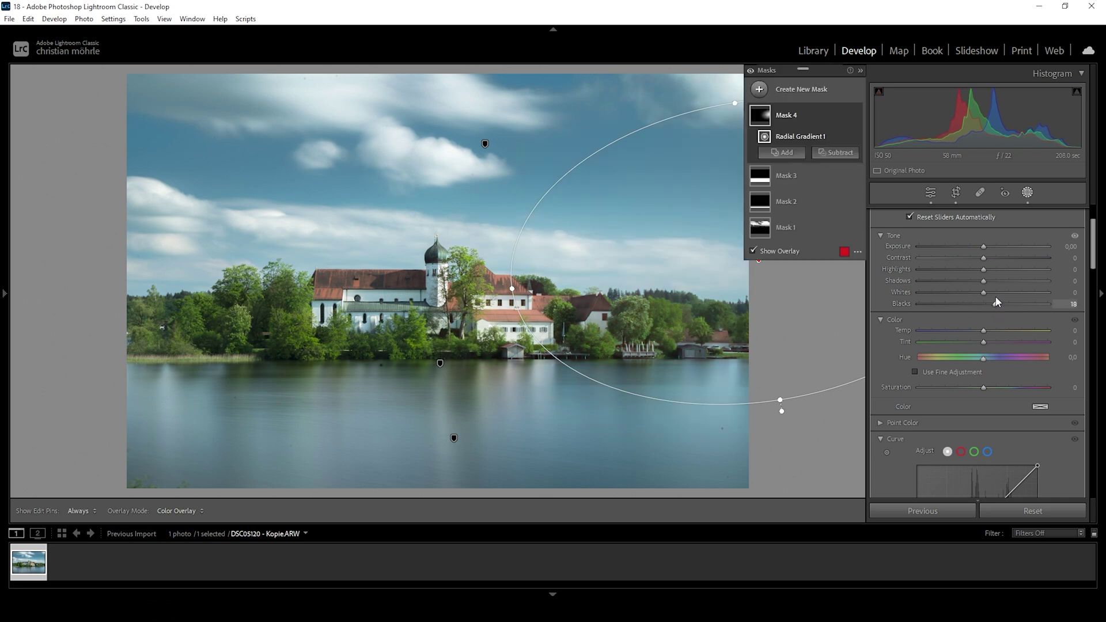
drag(984, 293, 1007, 295)
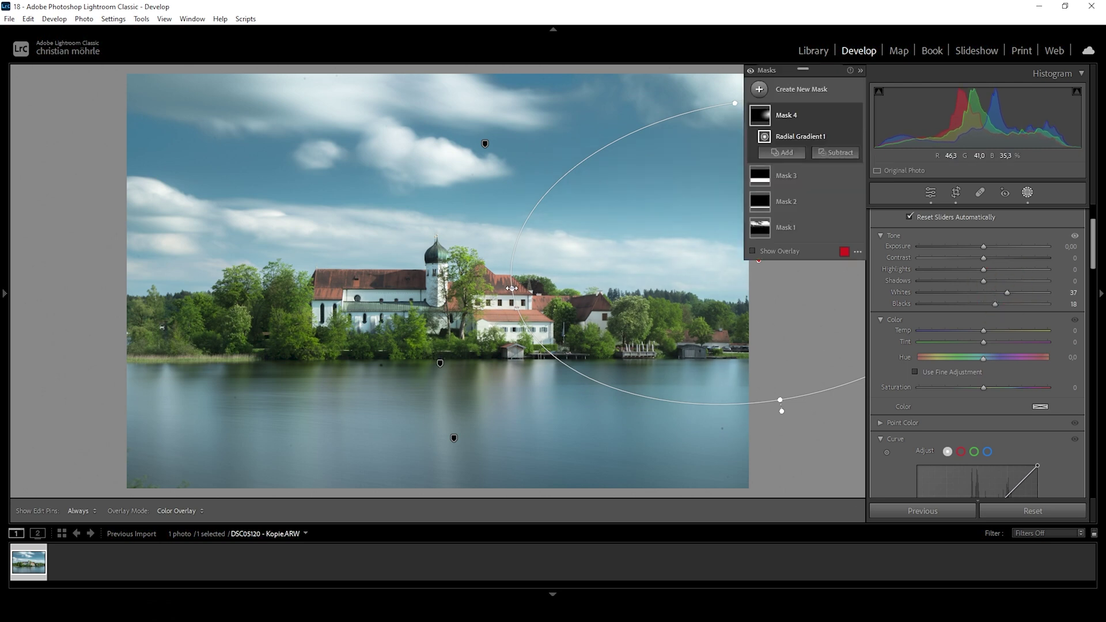
drag(780, 402, 785, 434)
drag(773, 302, 773, 316)
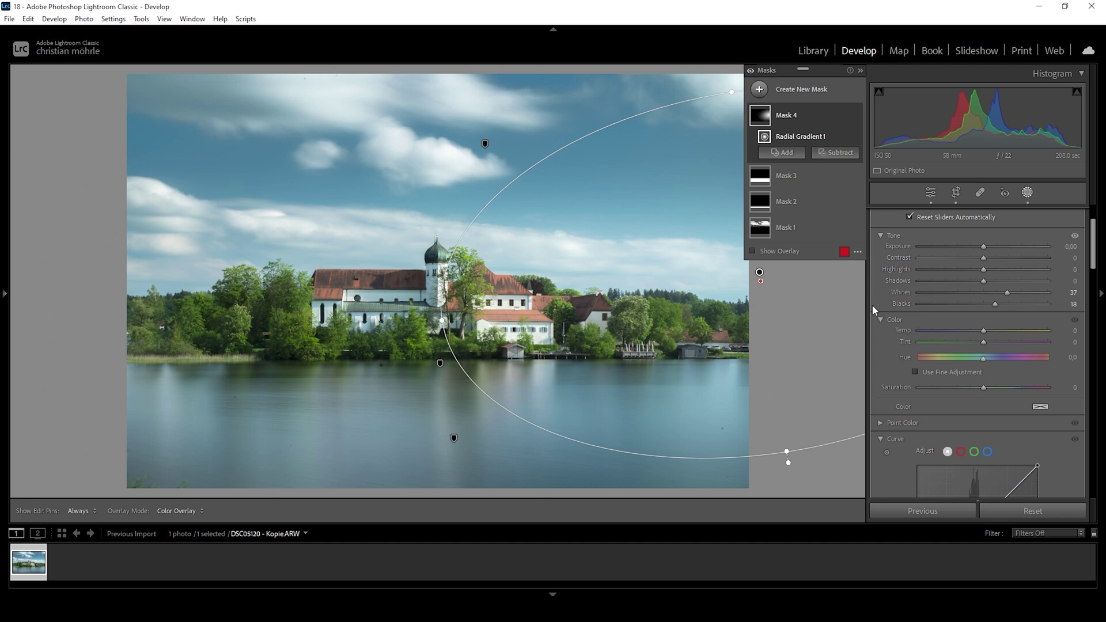
- Draw a linear gradient down over the lake with Contrast 42 and Temp -4
click(759, 89)
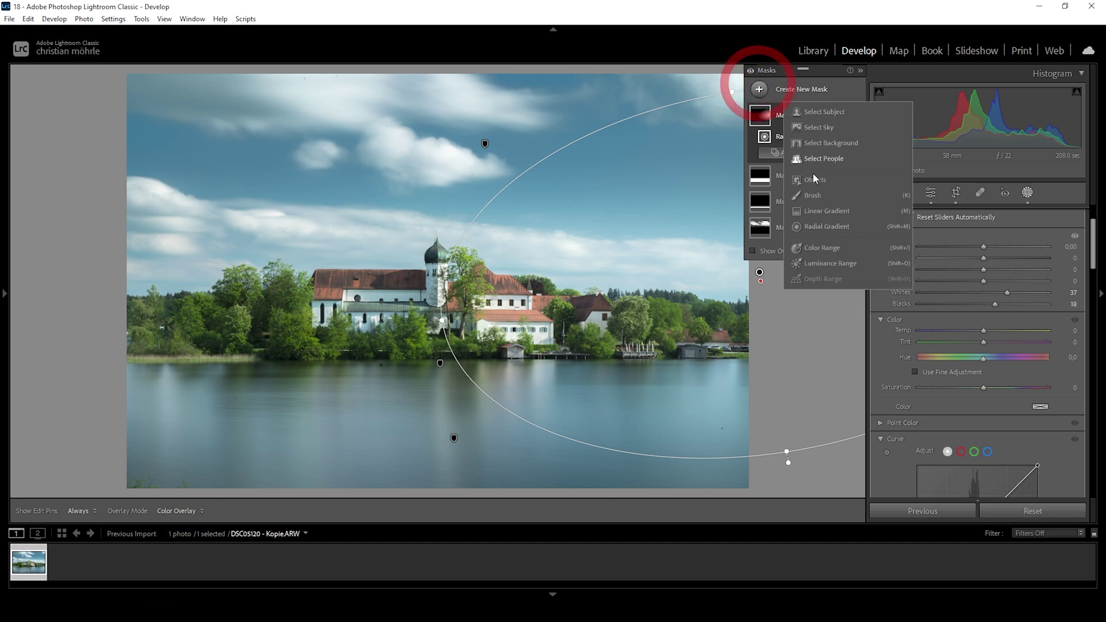
click(825, 209)
drag(446, 355, 446, 427)
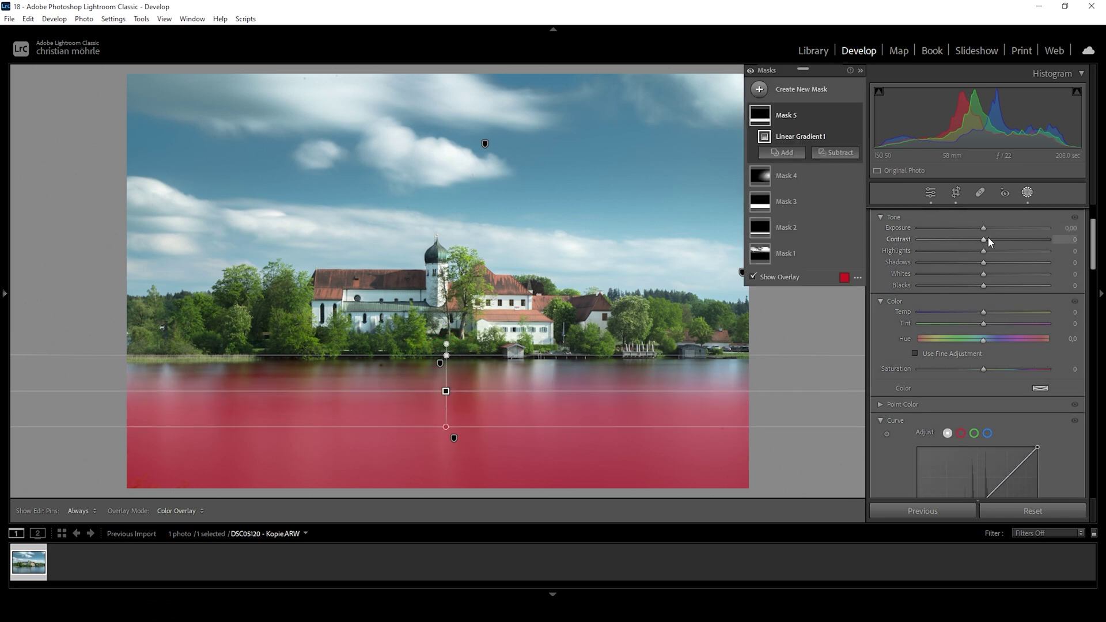
drag(984, 239, 1005, 240)
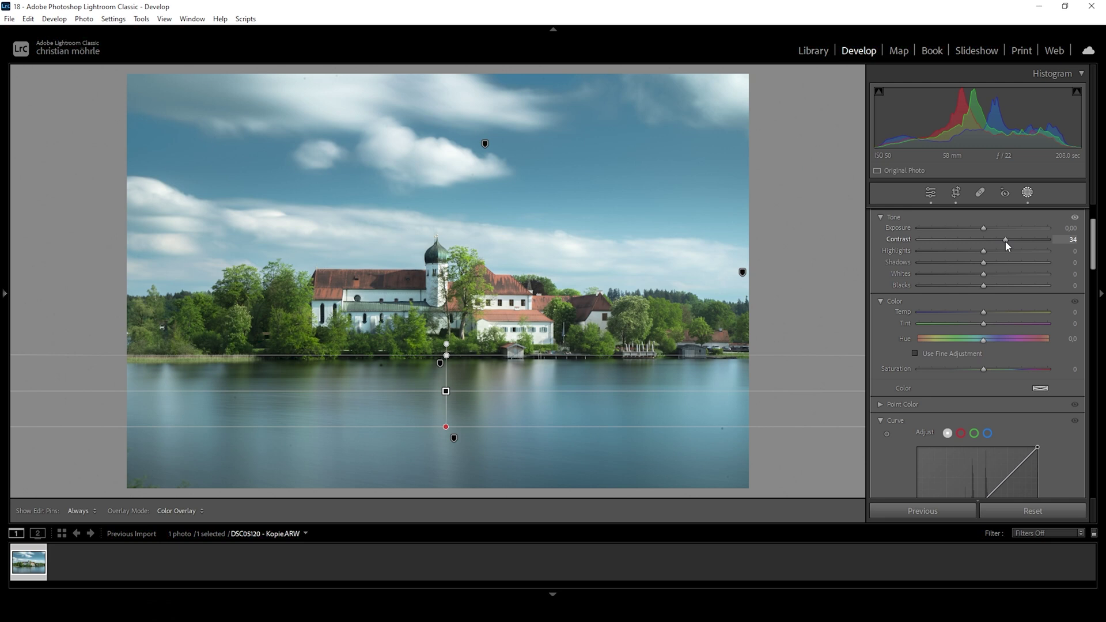
drag(1006, 242, 1010, 243)
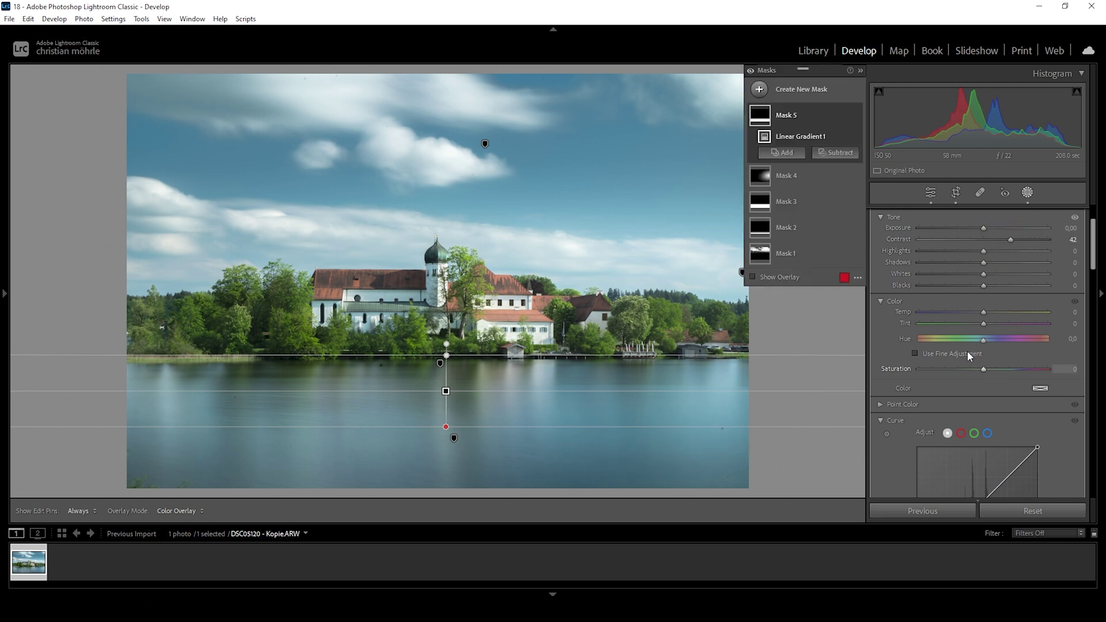
drag(985, 317, 982, 316)
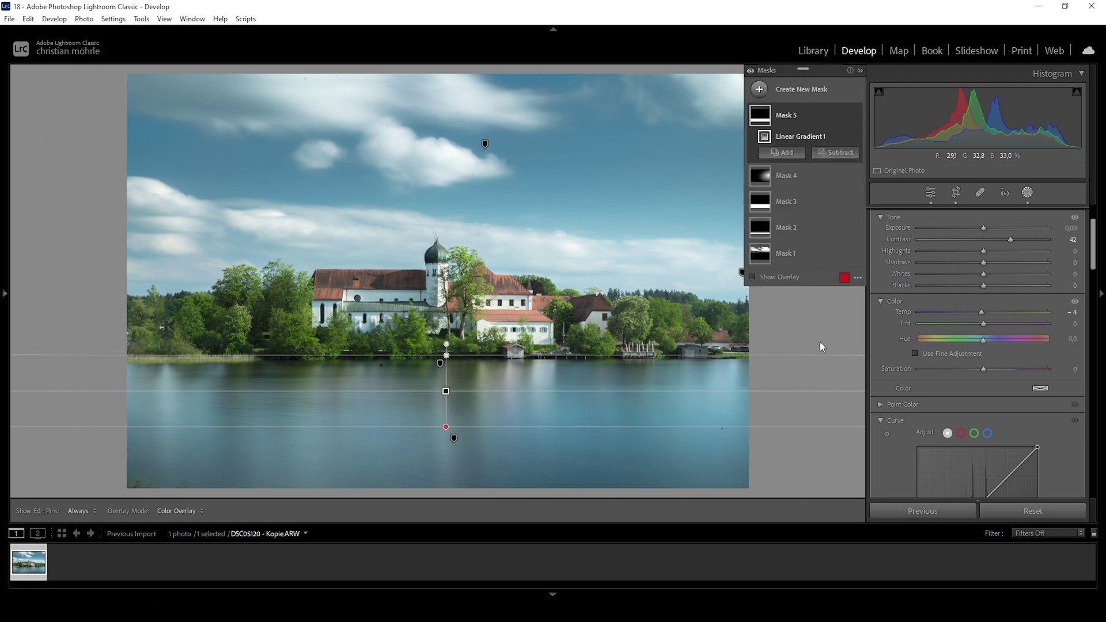
click(937, 191)
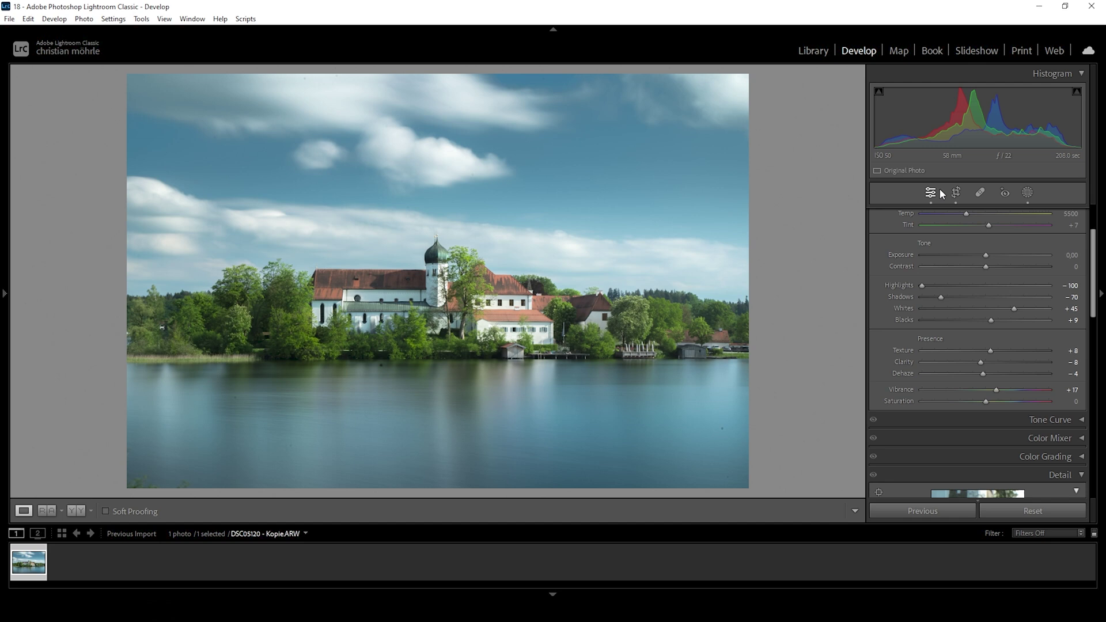
- Warm the global white balance to Temp 6100 and shift Tint to +14
scroll(1071, 294, up, 2)
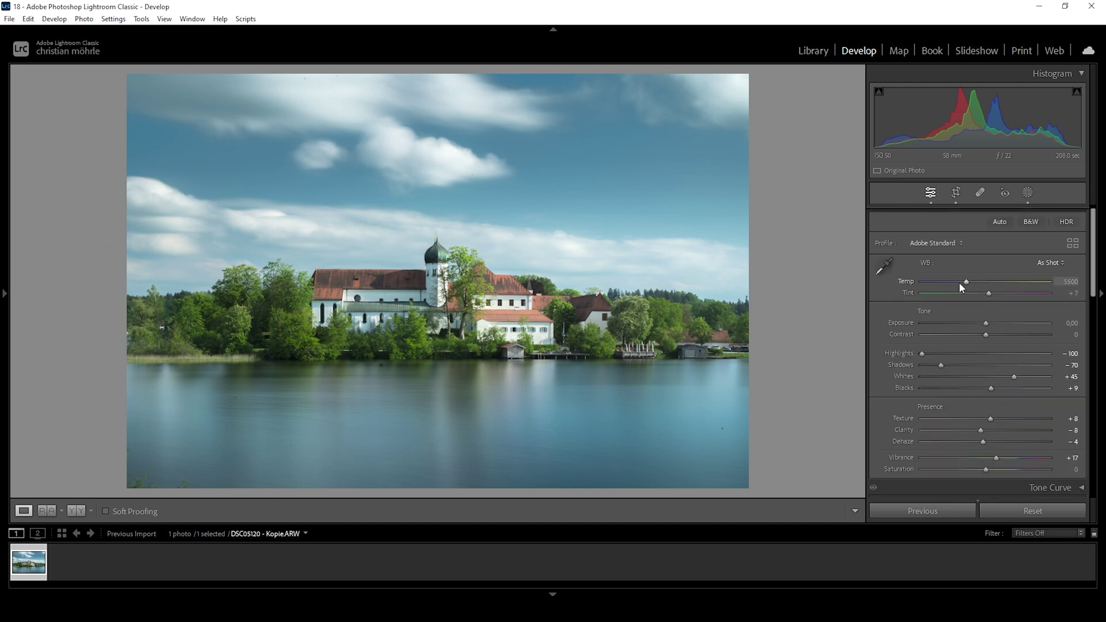
drag(968, 282, 975, 282)
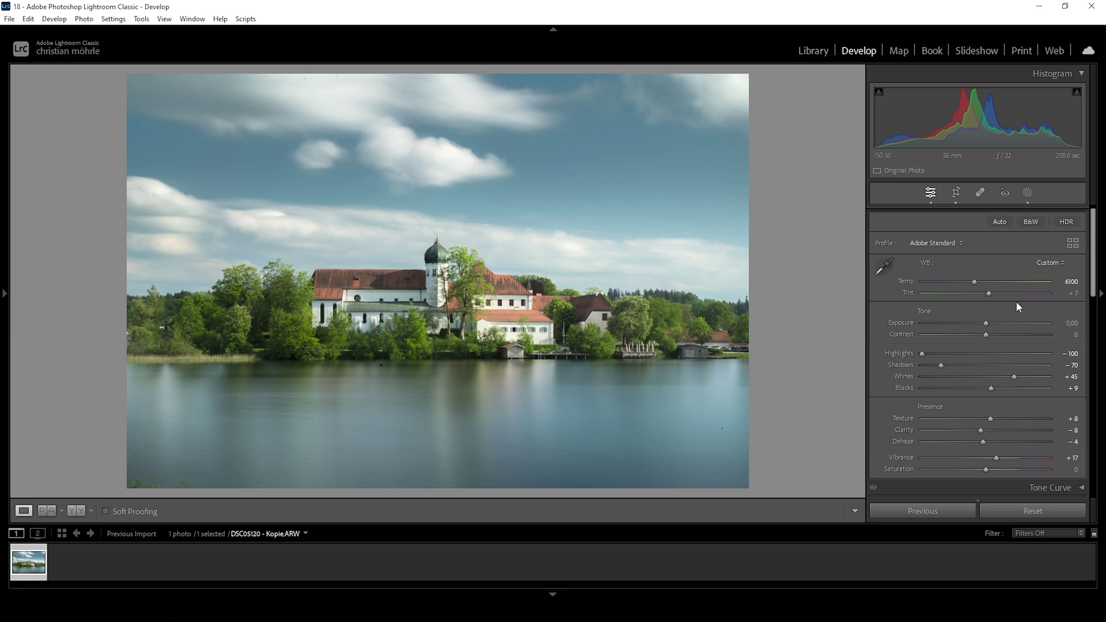
drag(988, 292, 991, 292)
scroll(1094, 214, up, 1)
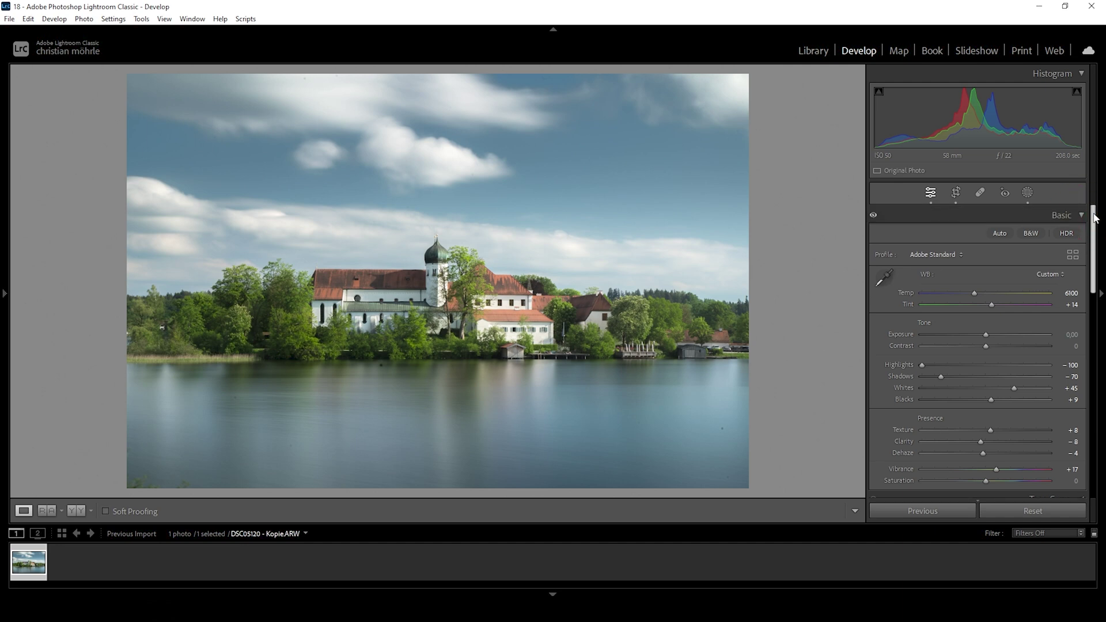
- Set Calibration Blue Primary Hue -100, Green Primary Hue -69 and Red Primary Hue +15
click(1074, 215)
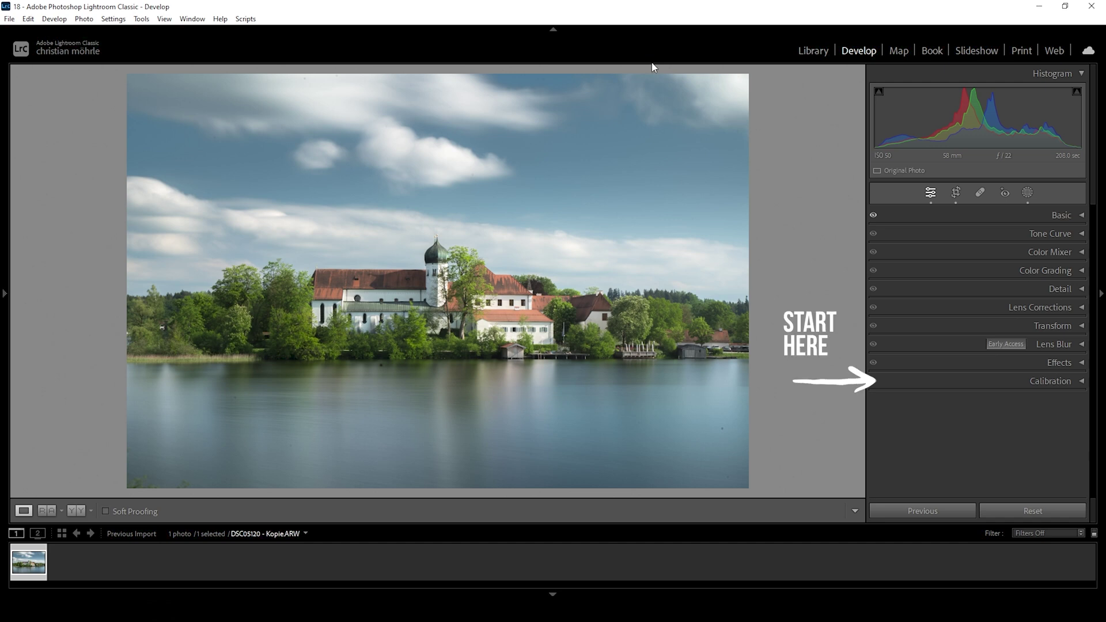
click(1067, 383)
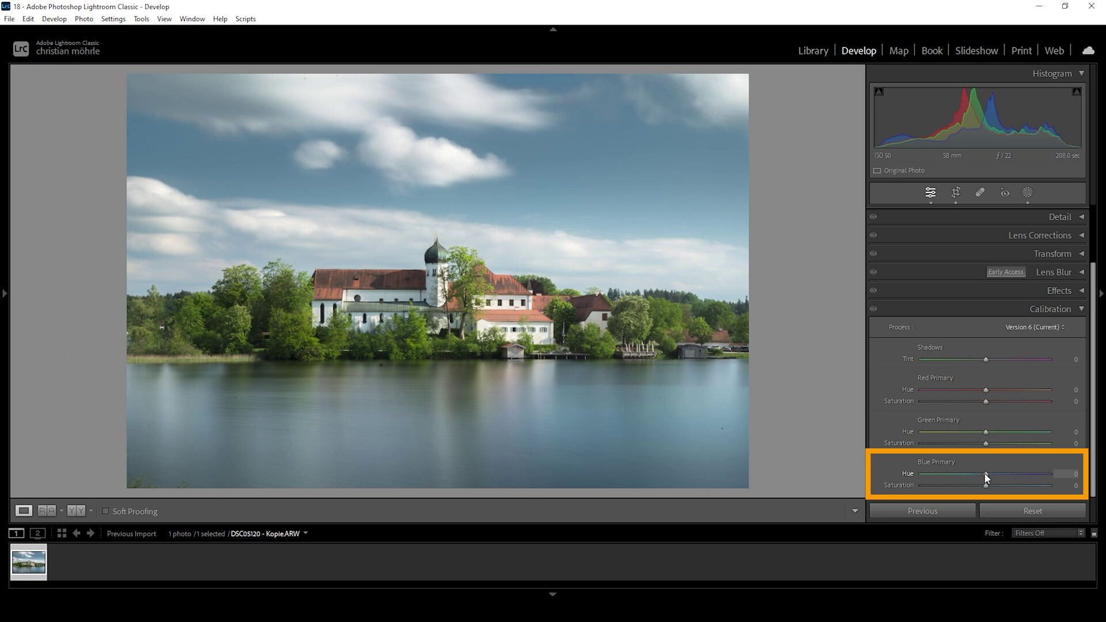
drag(985, 476, 797, 473)
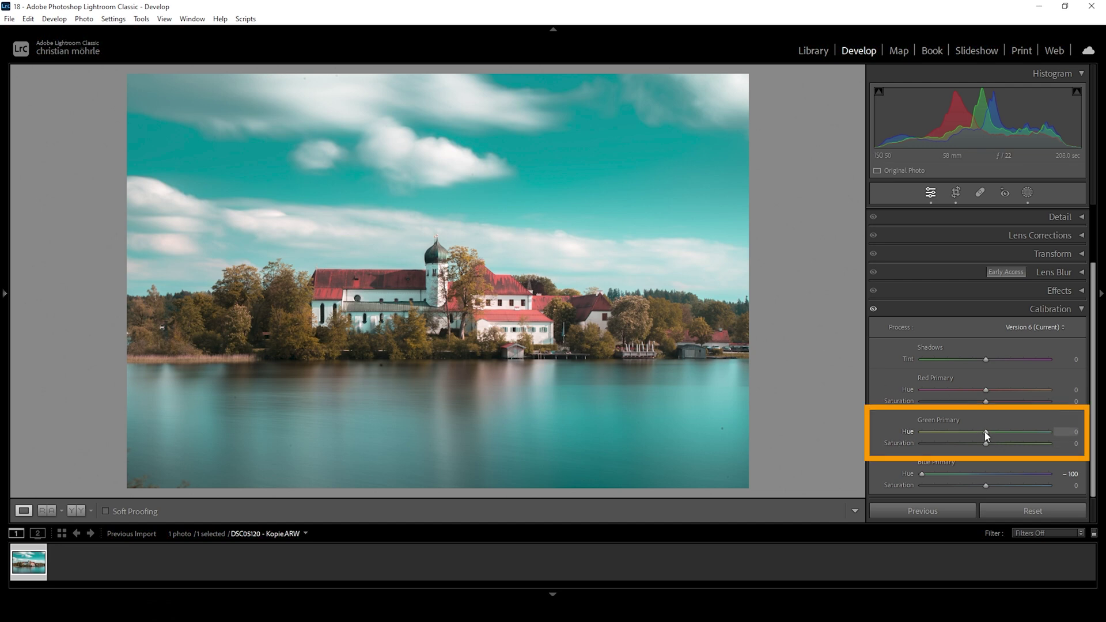
drag(974, 432, 940, 434)
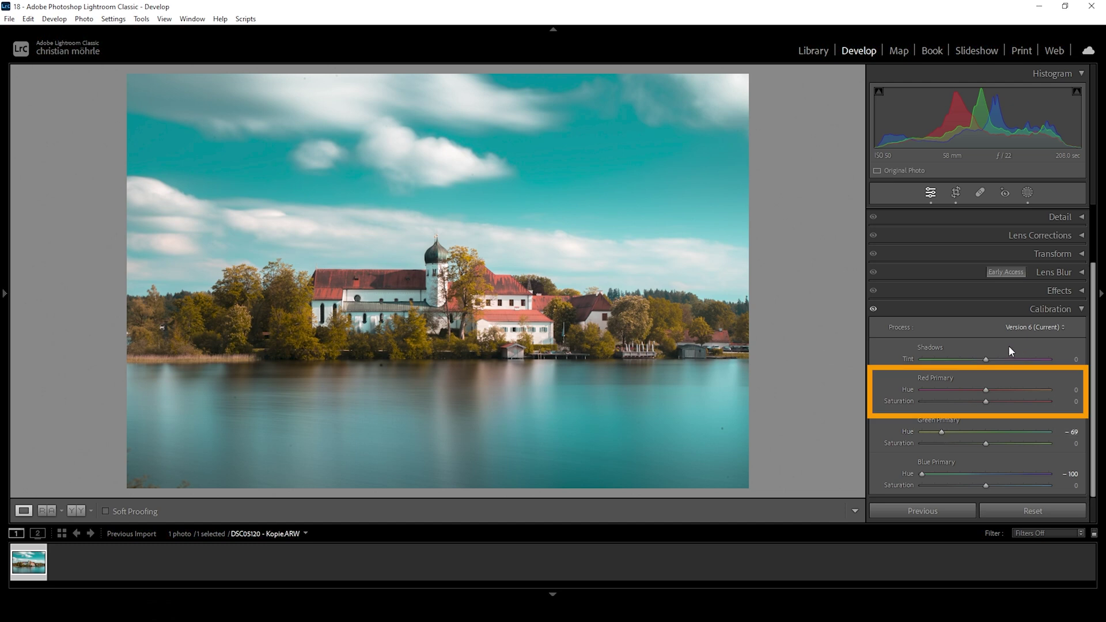
drag(985, 390, 995, 392)
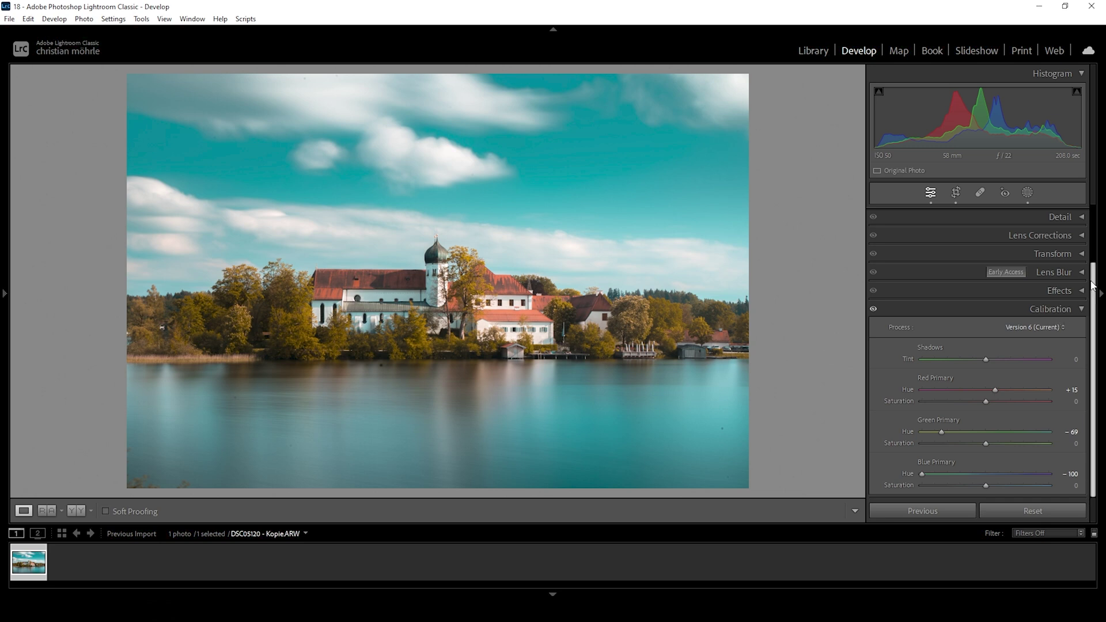
drag(1095, 283, 1096, 227)
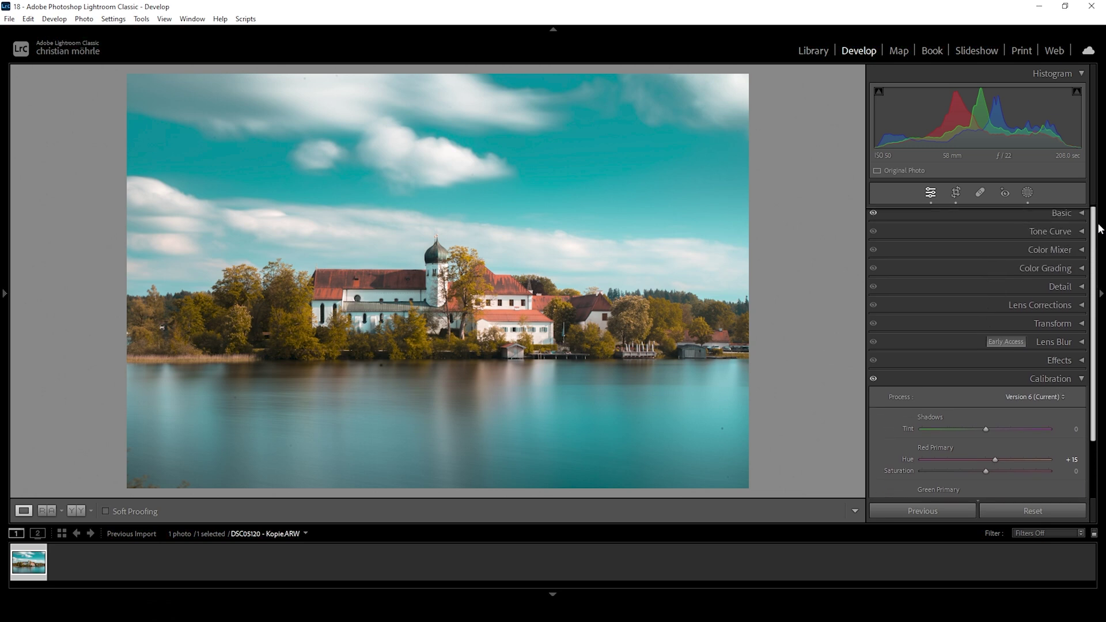
click(1079, 255)
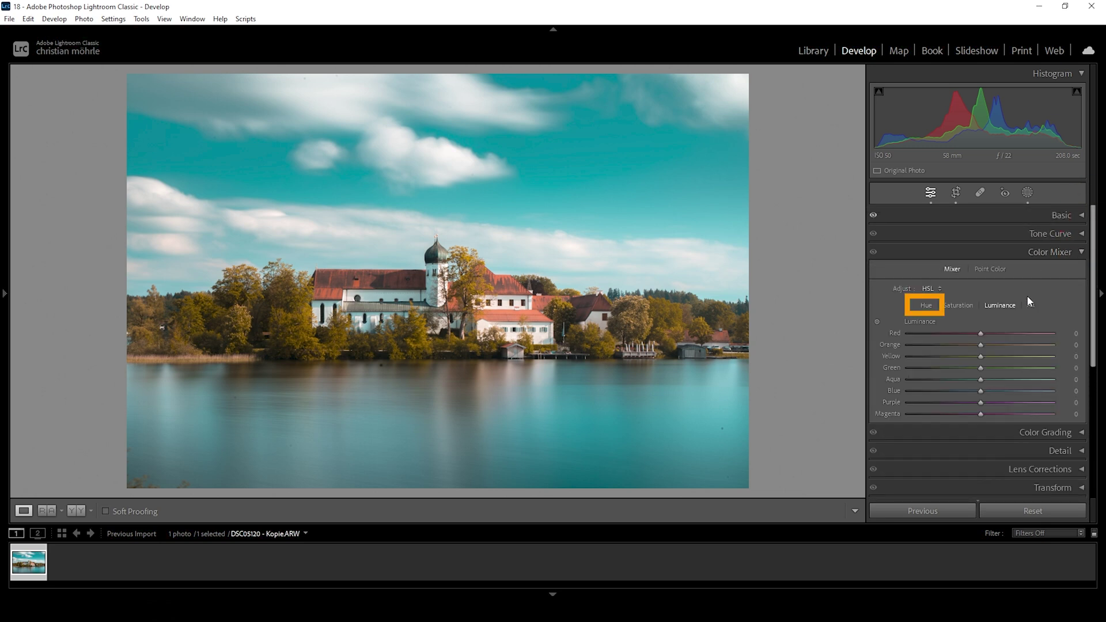
- In the Color Mixer Hue tab, set Yellow -100, Orange -70, Red +22 and Blue +24
click(927, 307)
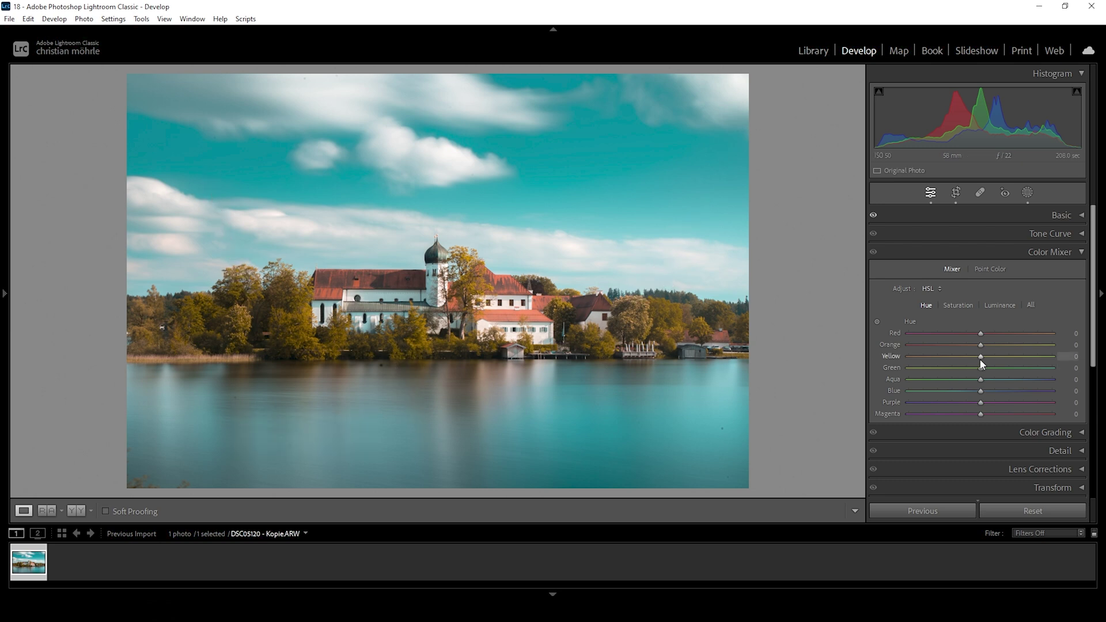
drag(982, 360, 841, 360)
click(822, 362)
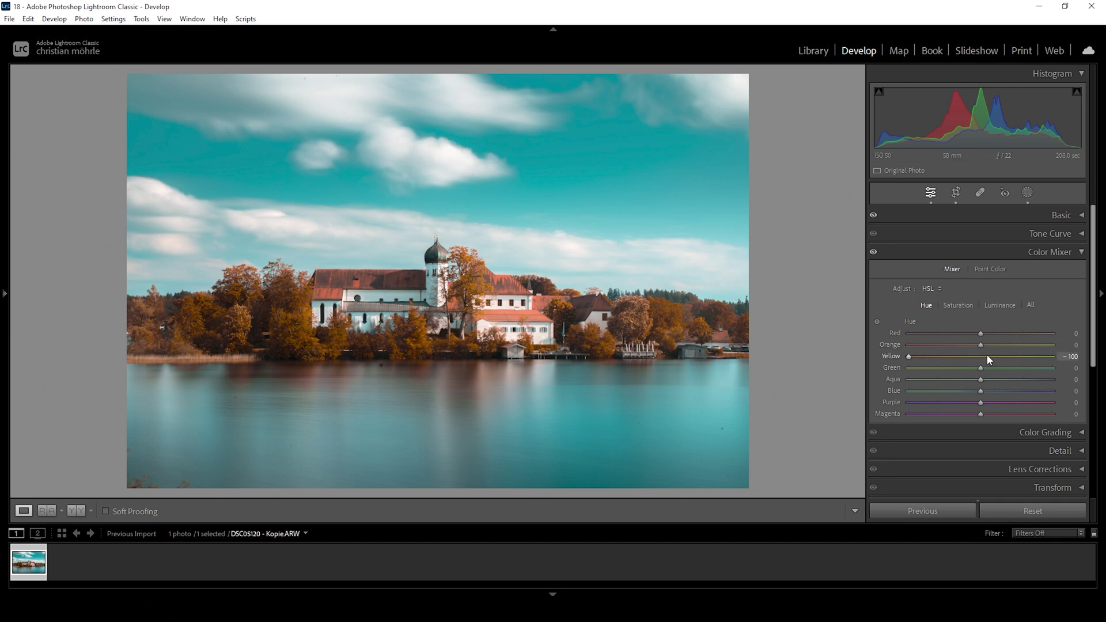
drag(980, 345, 929, 344)
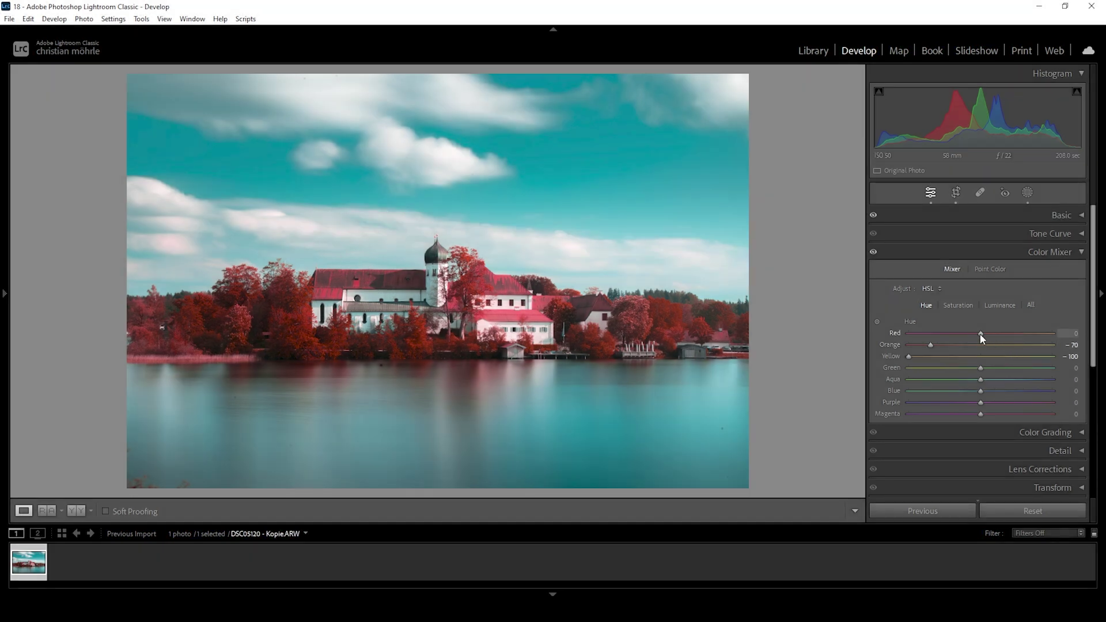
drag(984, 334, 997, 338)
drag(982, 397, 996, 393)
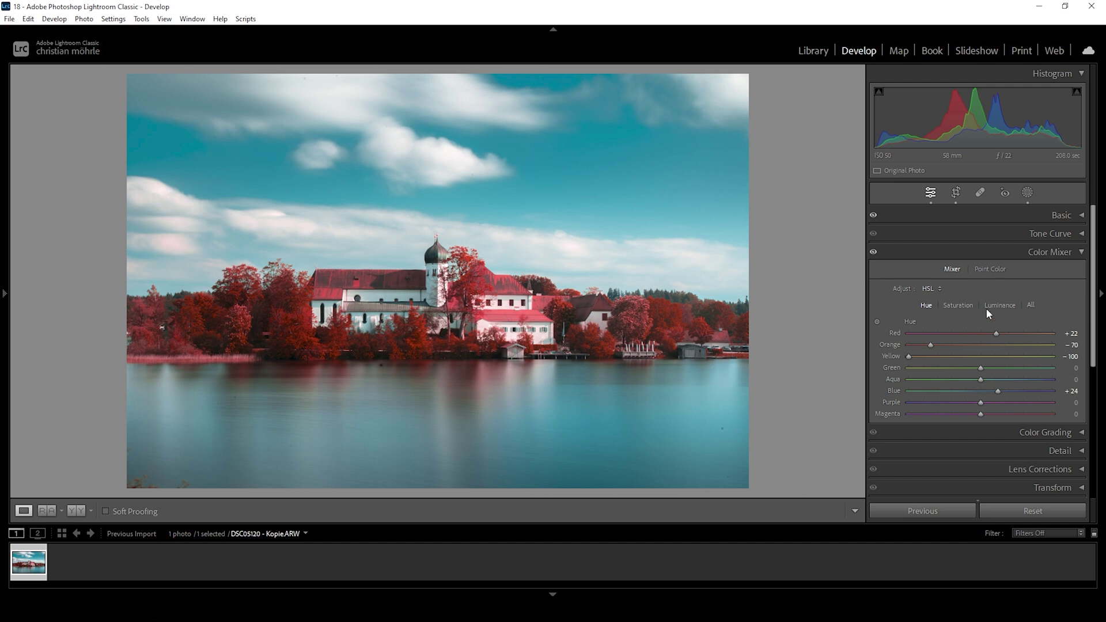
- In the Color Mixer Saturation tab, set Red +10, Orange -29 and Blue -18
click(958, 307)
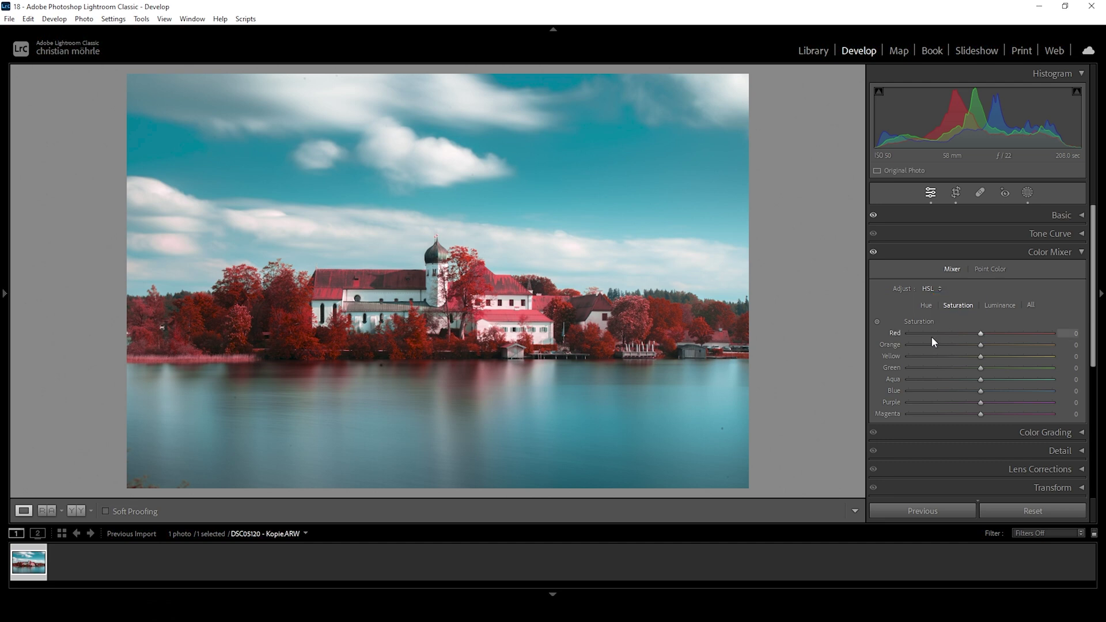
click(981, 335)
drag(988, 334, 989, 334)
drag(982, 347, 966, 346)
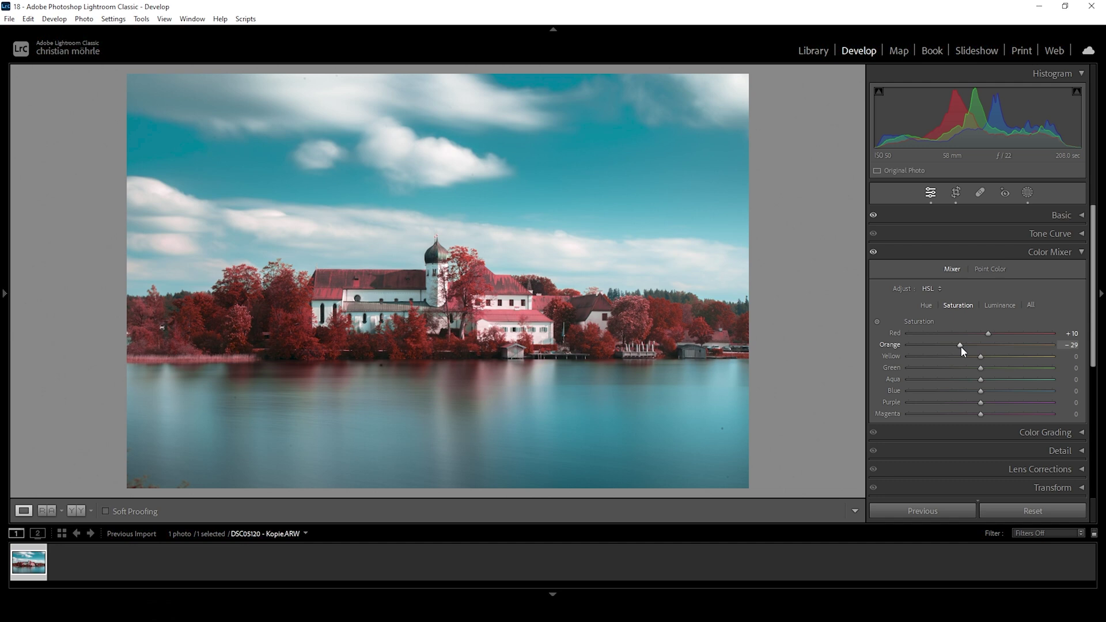
drag(981, 391, 973, 392)
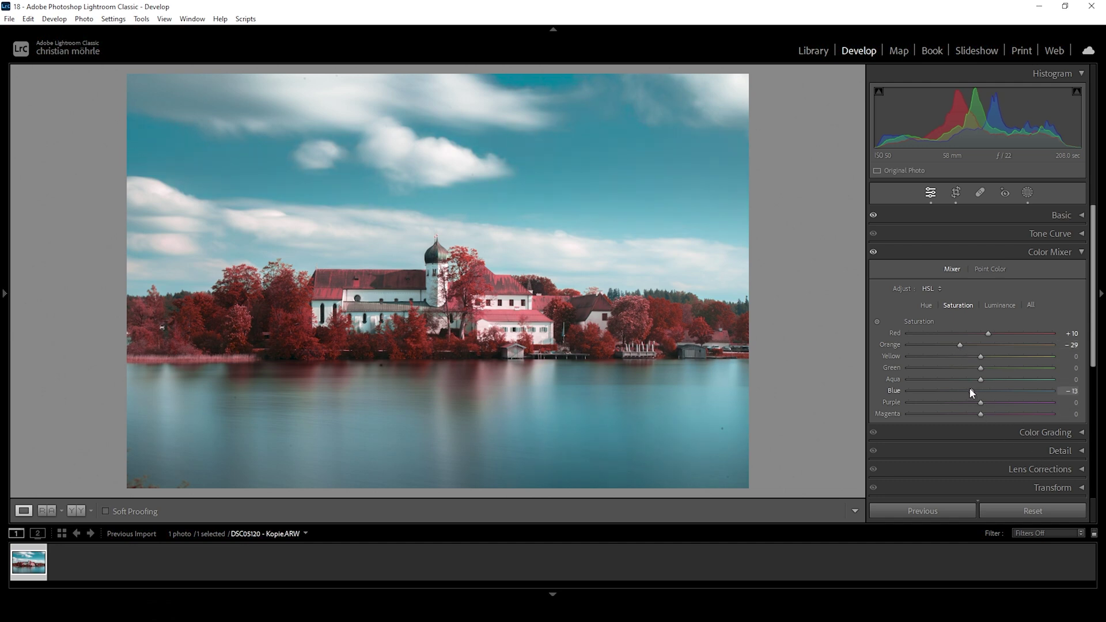
drag(968, 389, 966, 389)
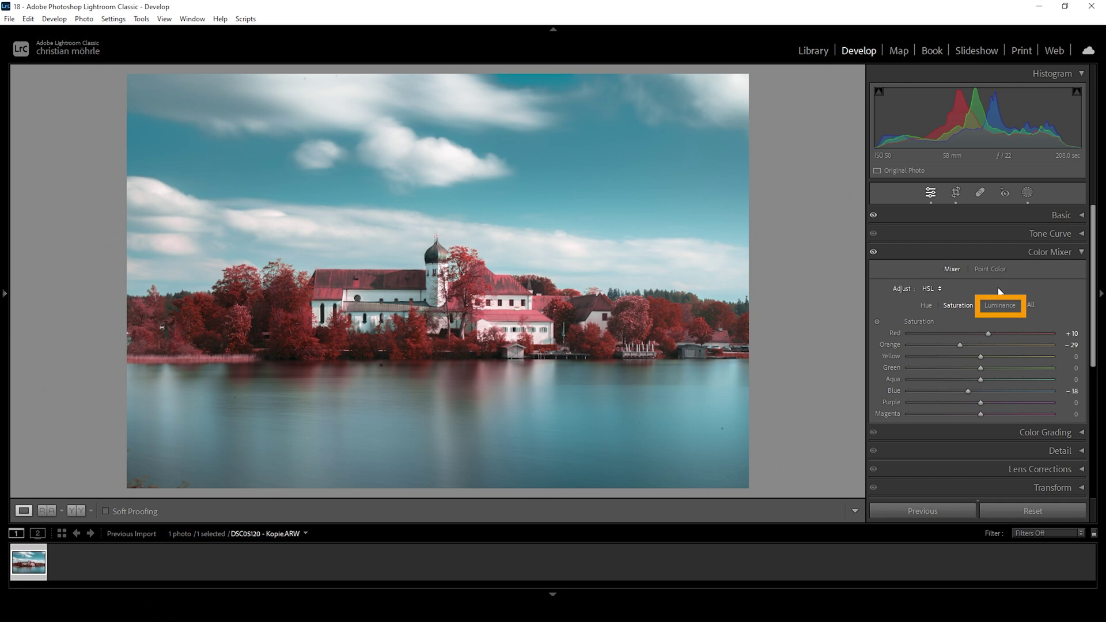
- Set Color Mixer luminance to Red +46, Orange +69, Yellow +68 and Blue −34
click(1002, 305)
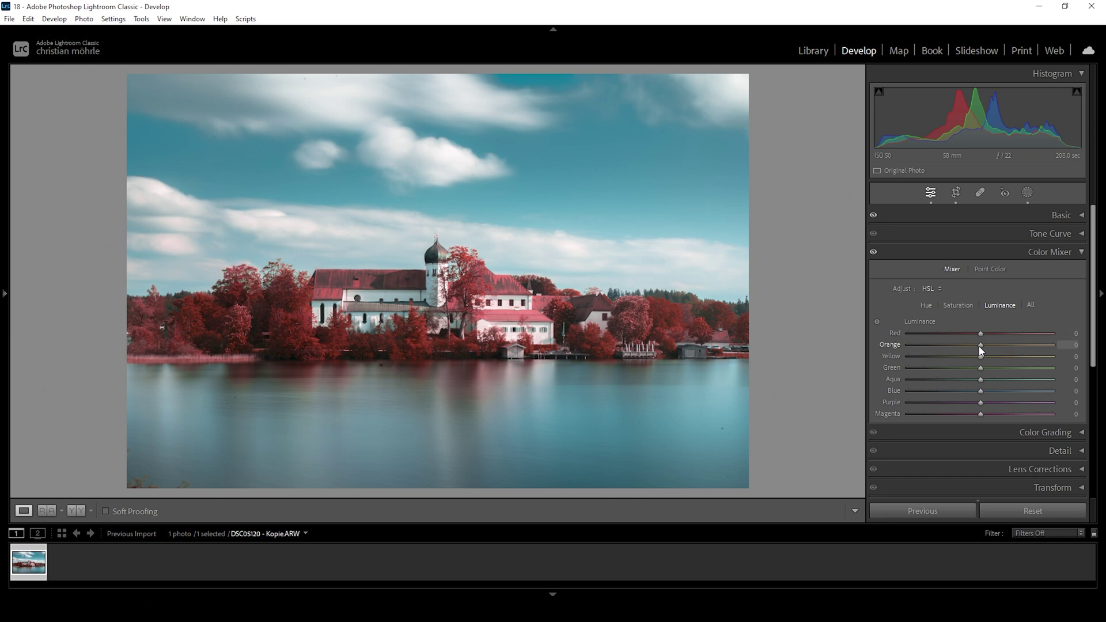
drag(981, 351, 1015, 354)
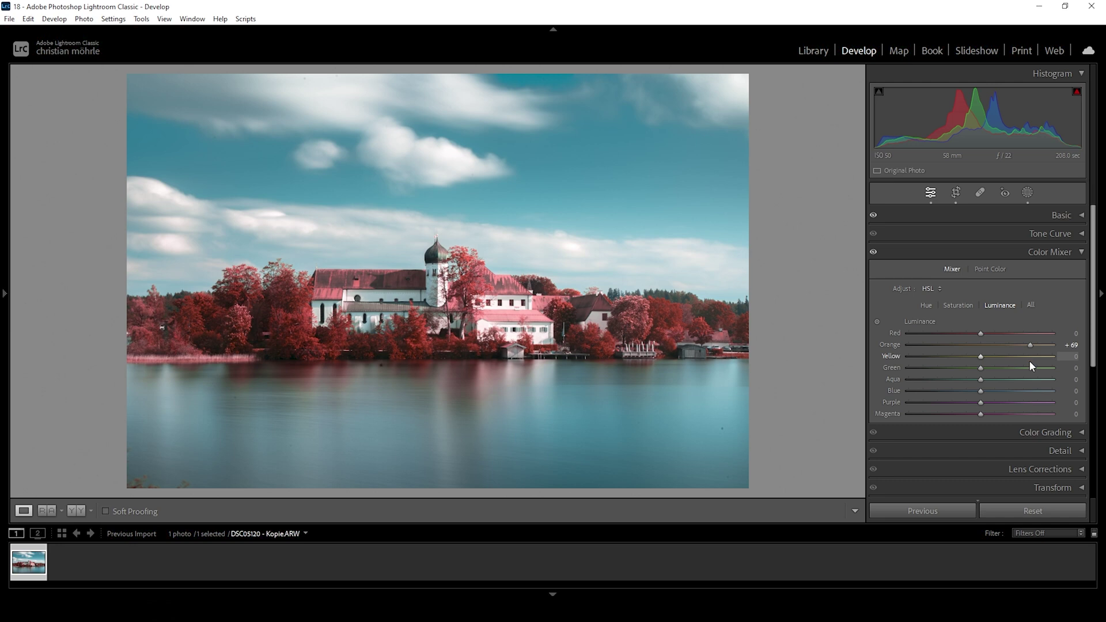
drag(983, 357, 1008, 357)
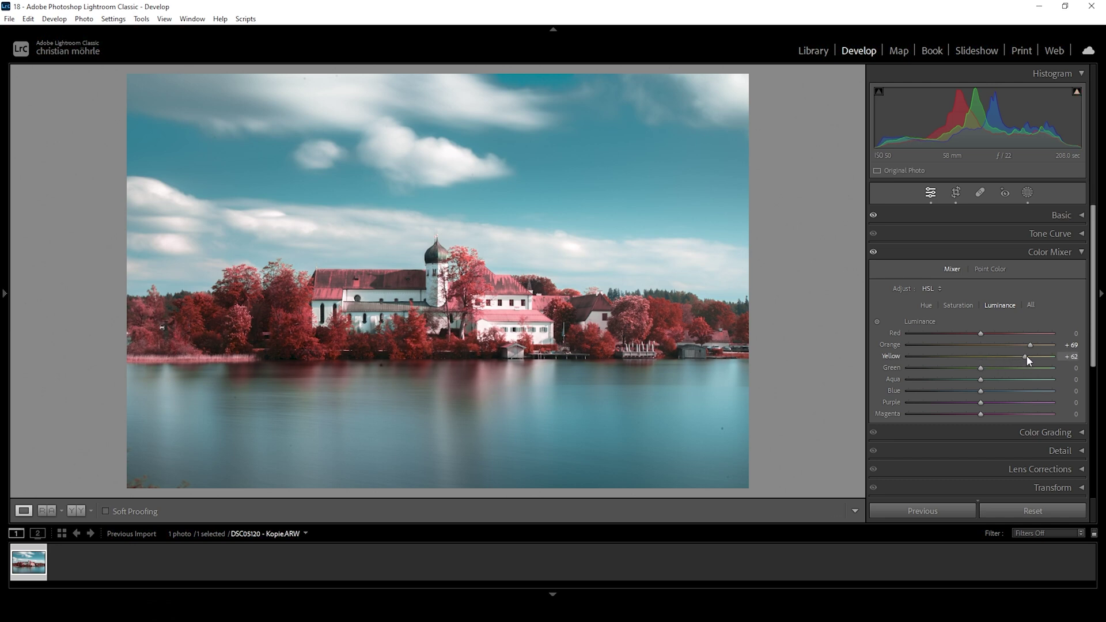
drag(1029, 357, 1031, 357)
drag(981, 334, 1000, 334)
scroll(1000, 334, up, 4)
drag(981, 391, 957, 391)
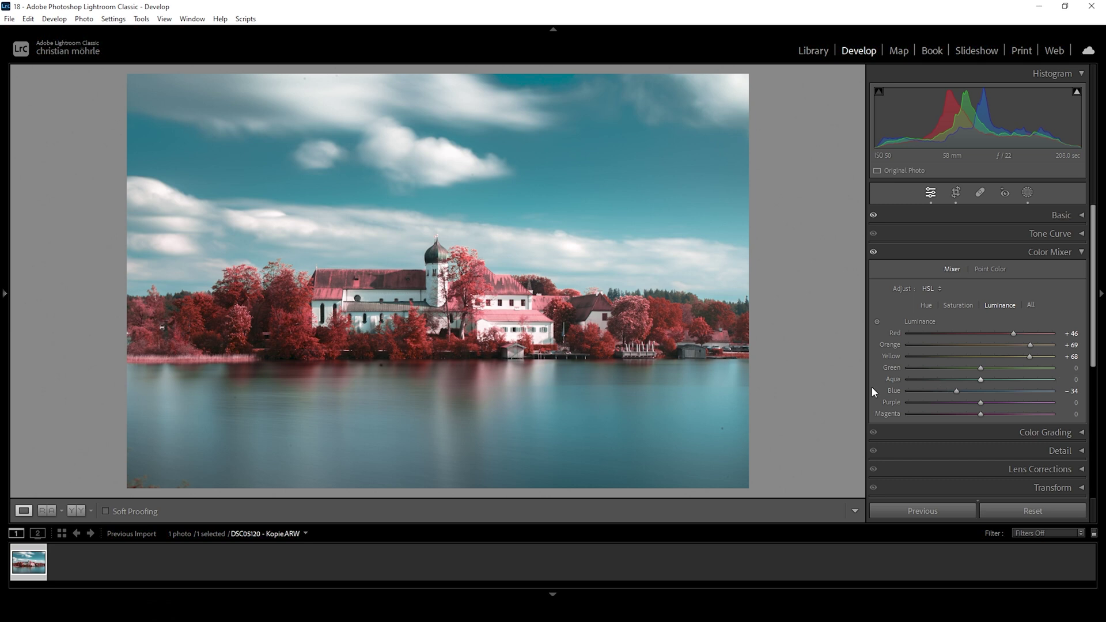
- Create a Color Range mask sampled from the red trees, with Refine at 77
click(1029, 194)
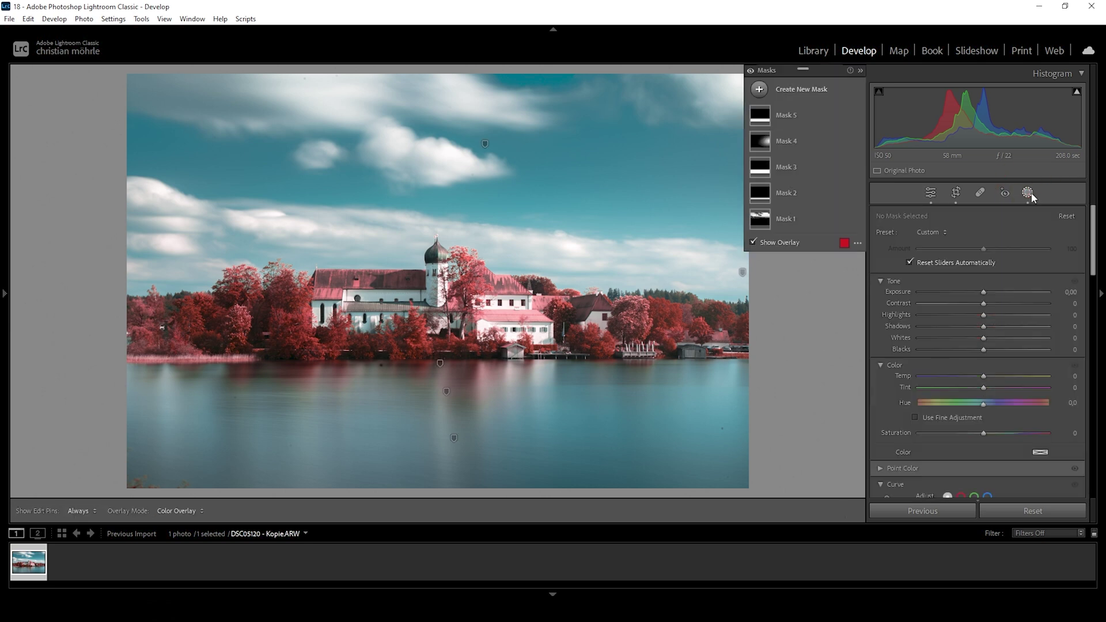
click(761, 91)
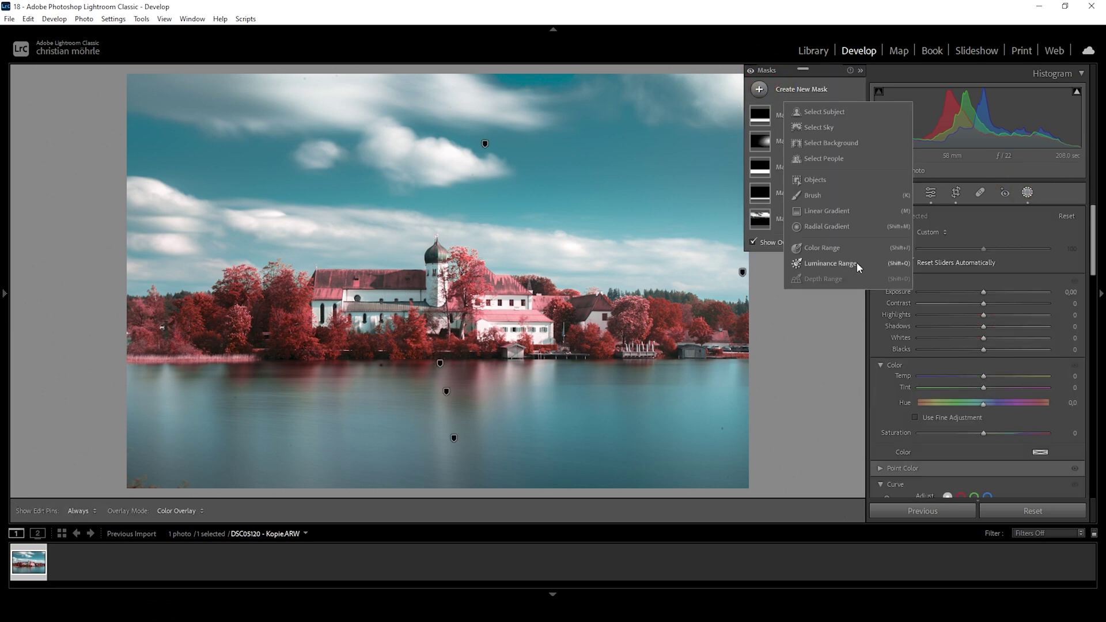
click(836, 247)
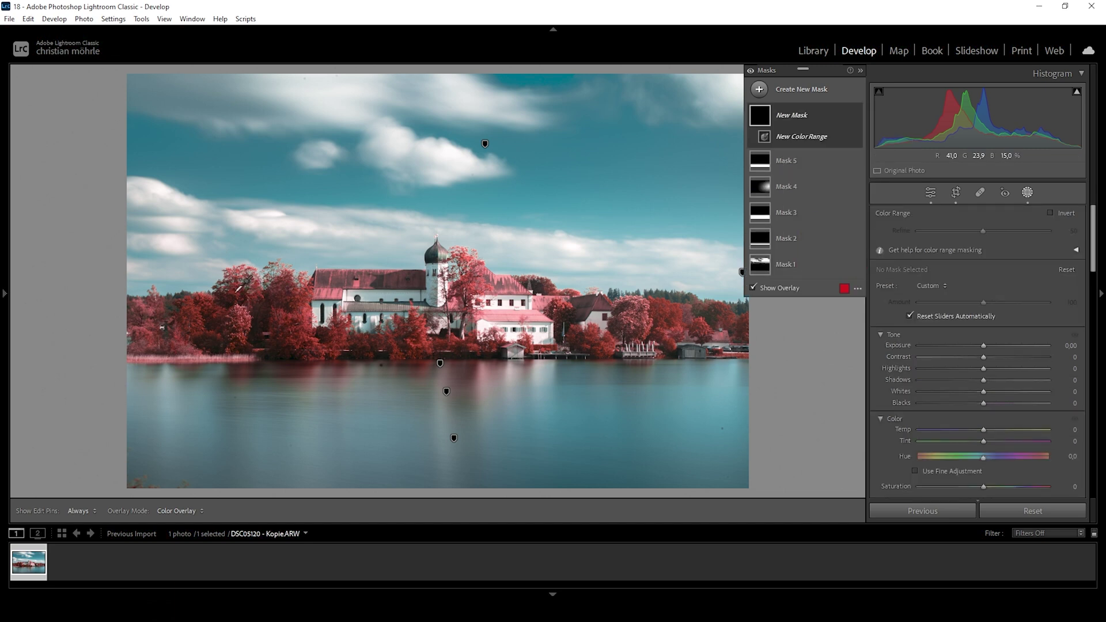
click(235, 293)
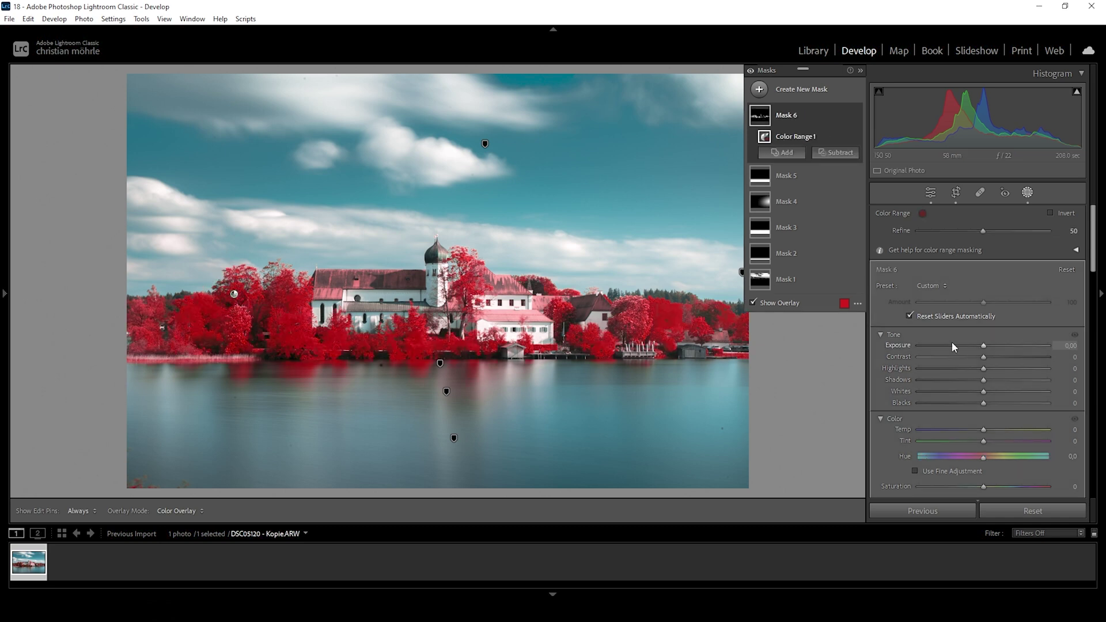
click(983, 232)
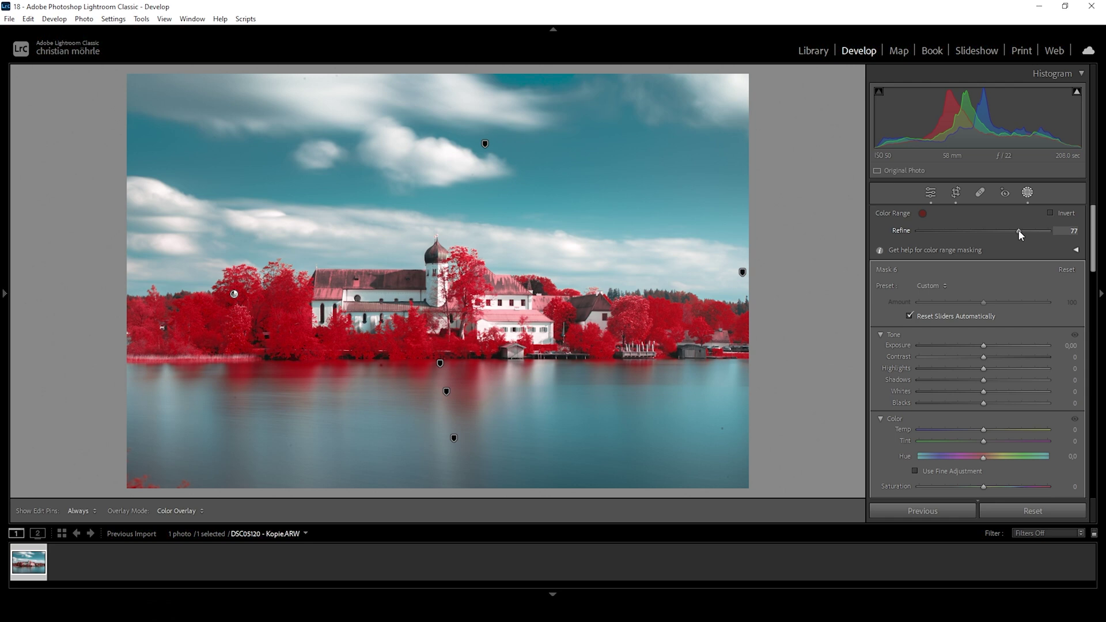
- Give Mask 6 Exposure +0.61, Shadows +58 and Blacks +12 to brighten the trees
drag(1019, 234, 1020, 232)
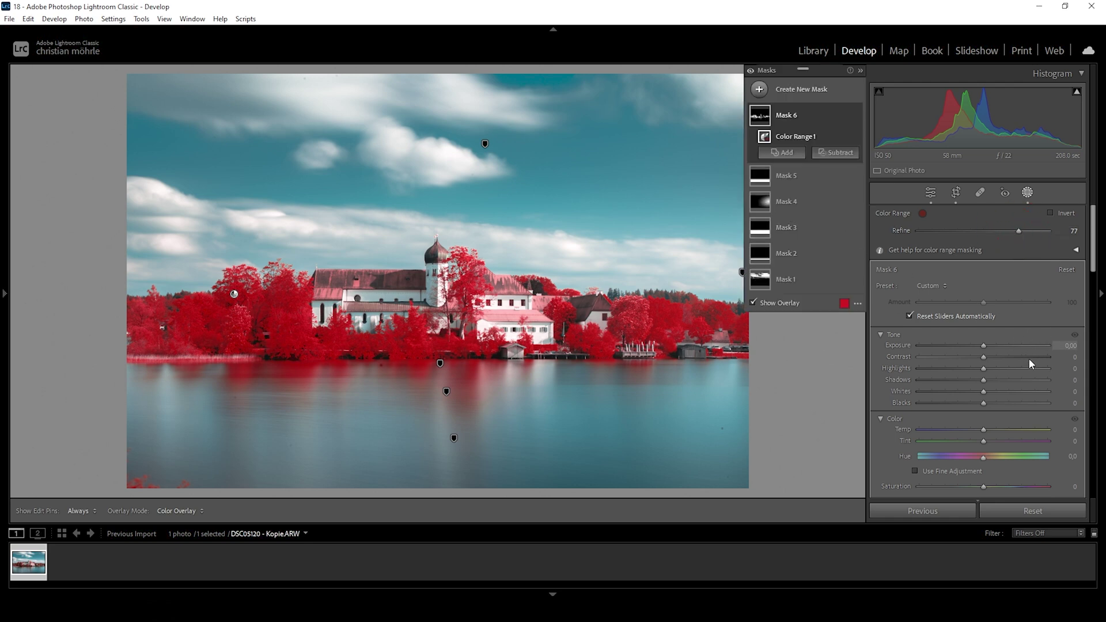
drag(984, 345, 1006, 384)
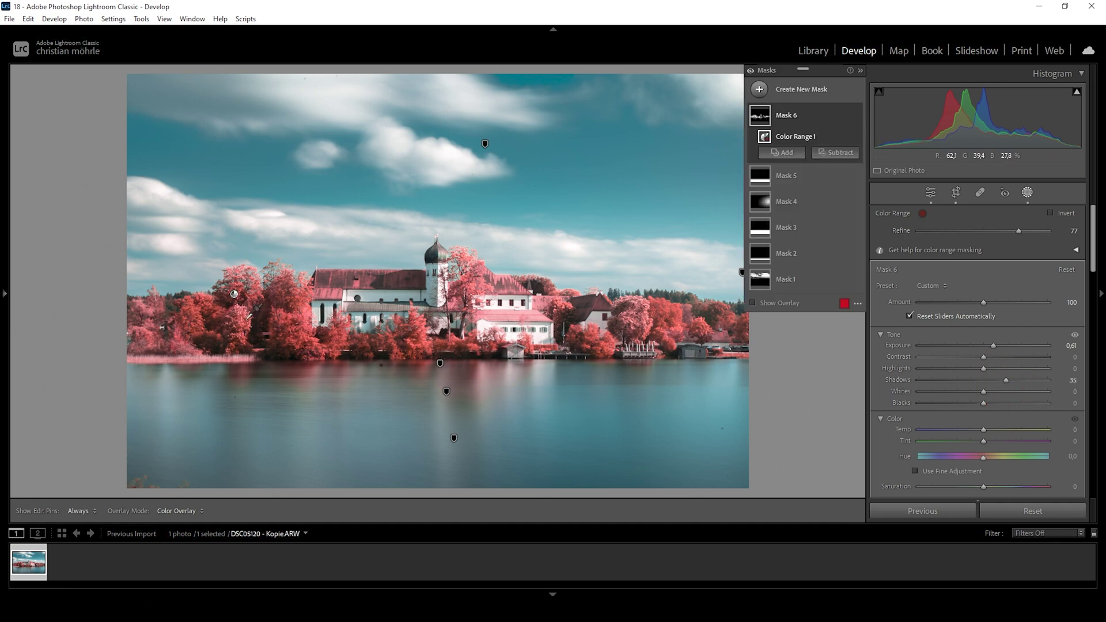
drag(1008, 381, 1008, 381)
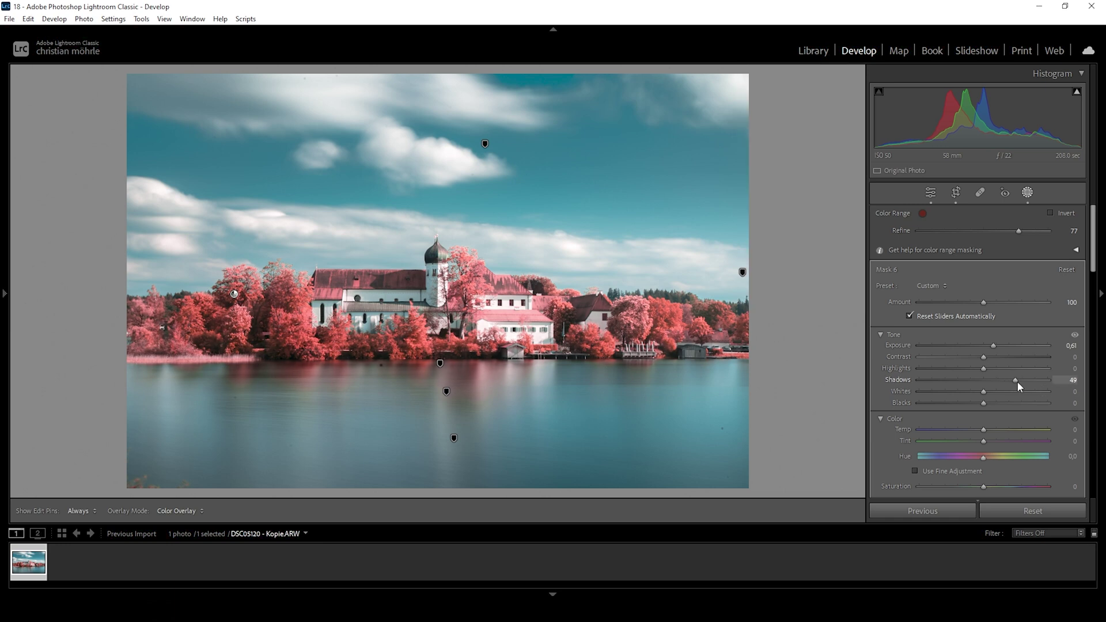
drag(1017, 382, 987, 402)
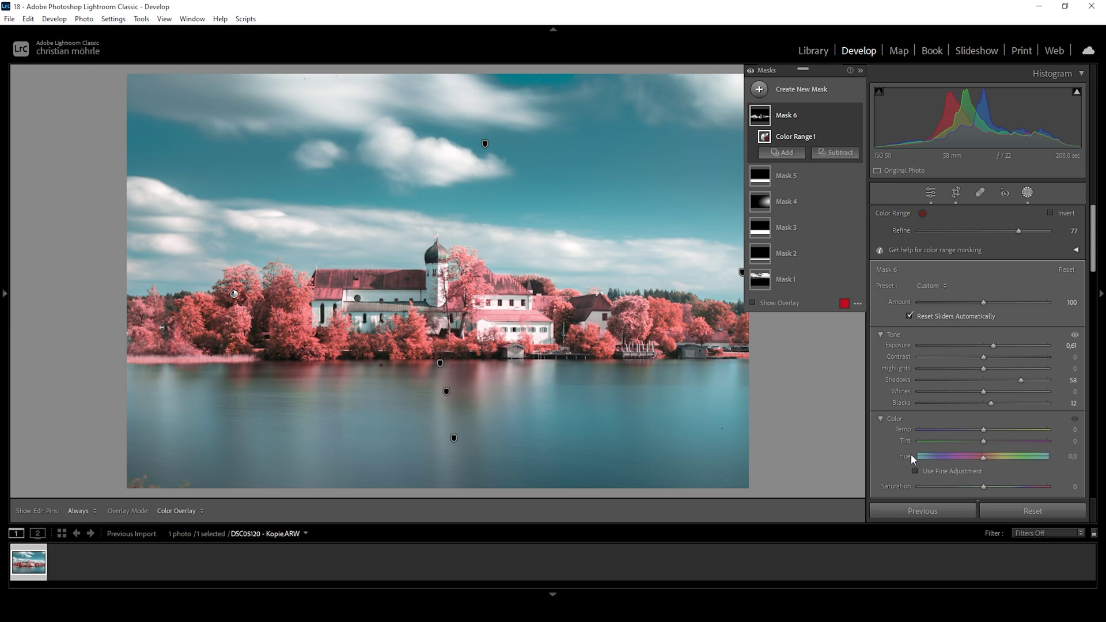
- Set Mask 6's Hue to −9.9 and Saturation to −17, then leave Masking
drag(984, 459, 981, 462)
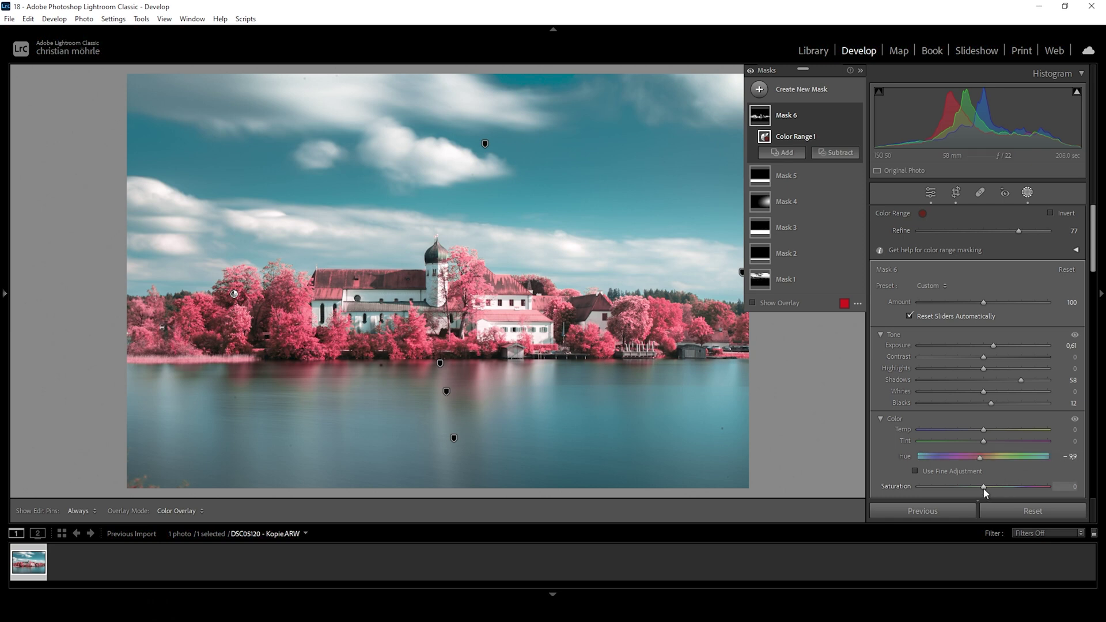
drag(983, 488, 978, 490)
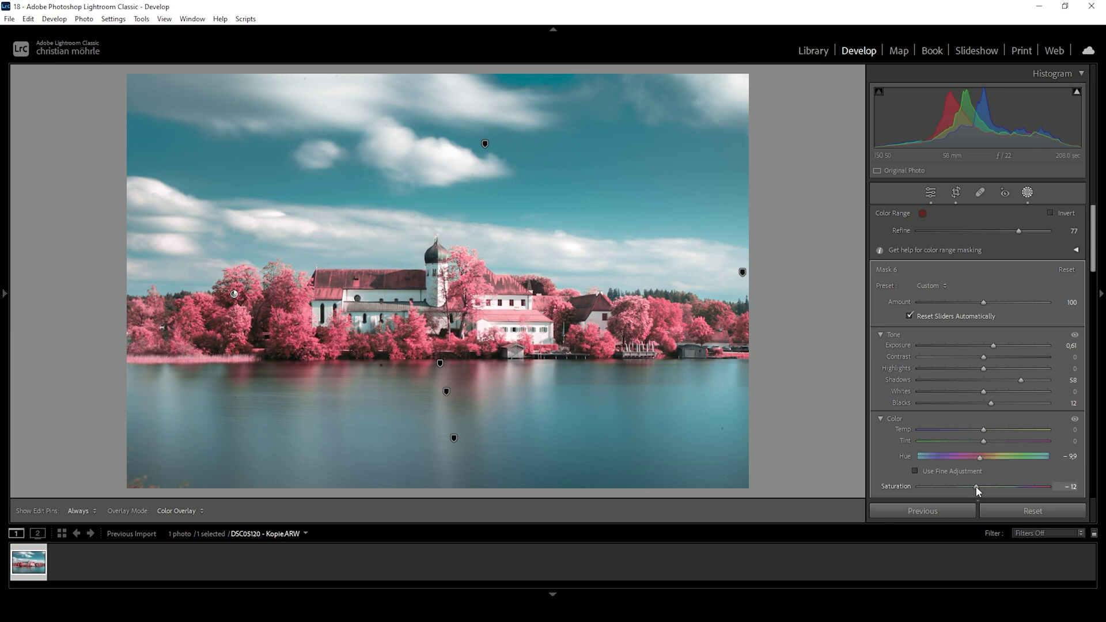
drag(978, 490, 972, 489)
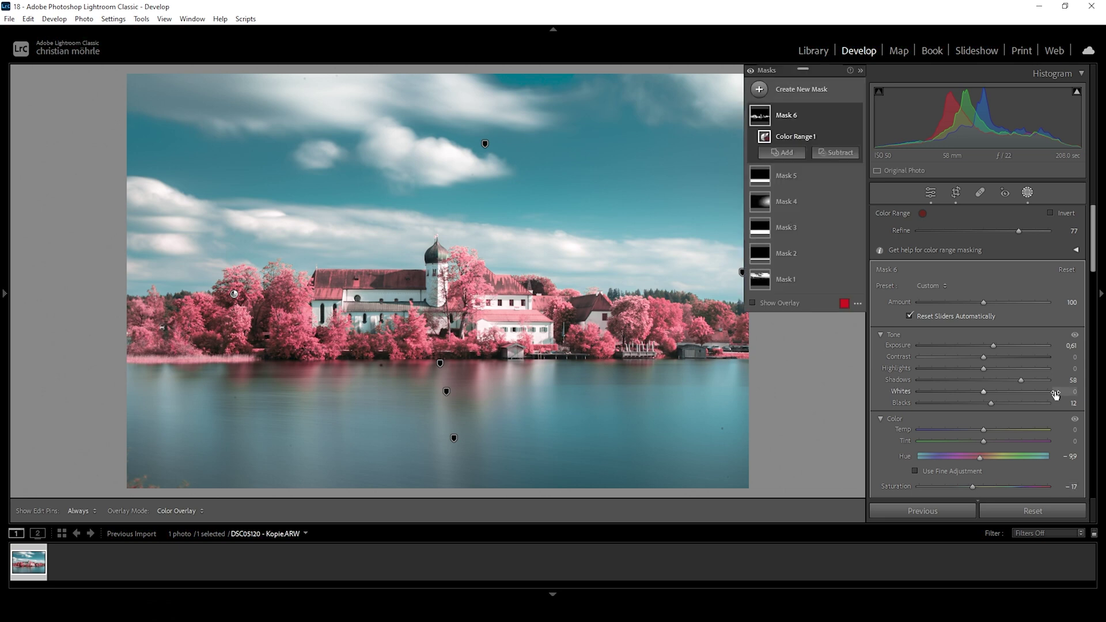
click(931, 192)
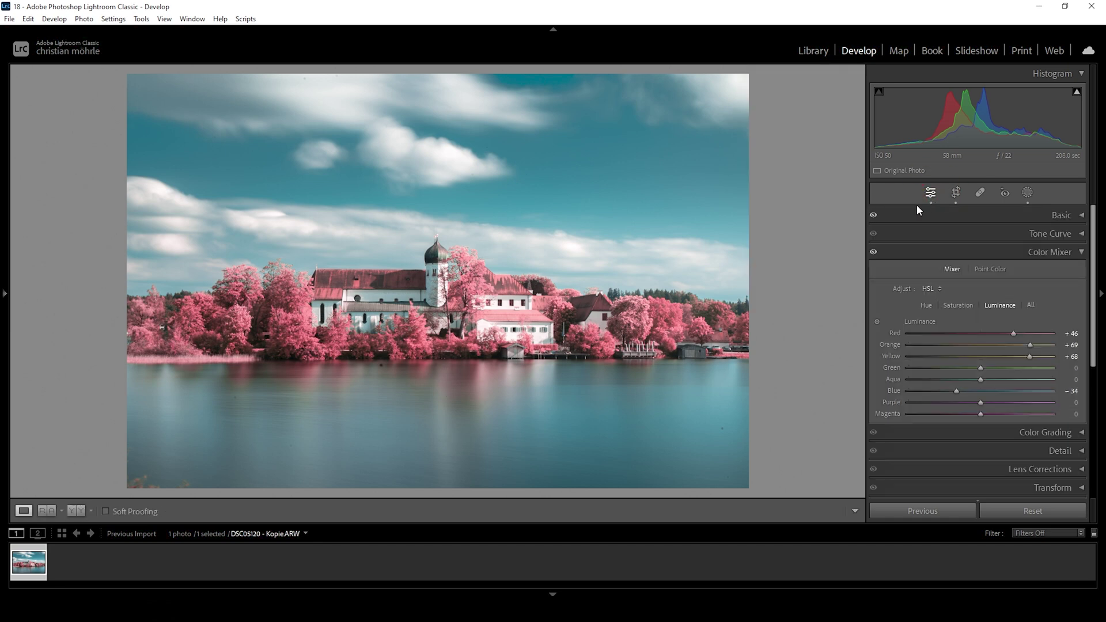
click(82, 512)
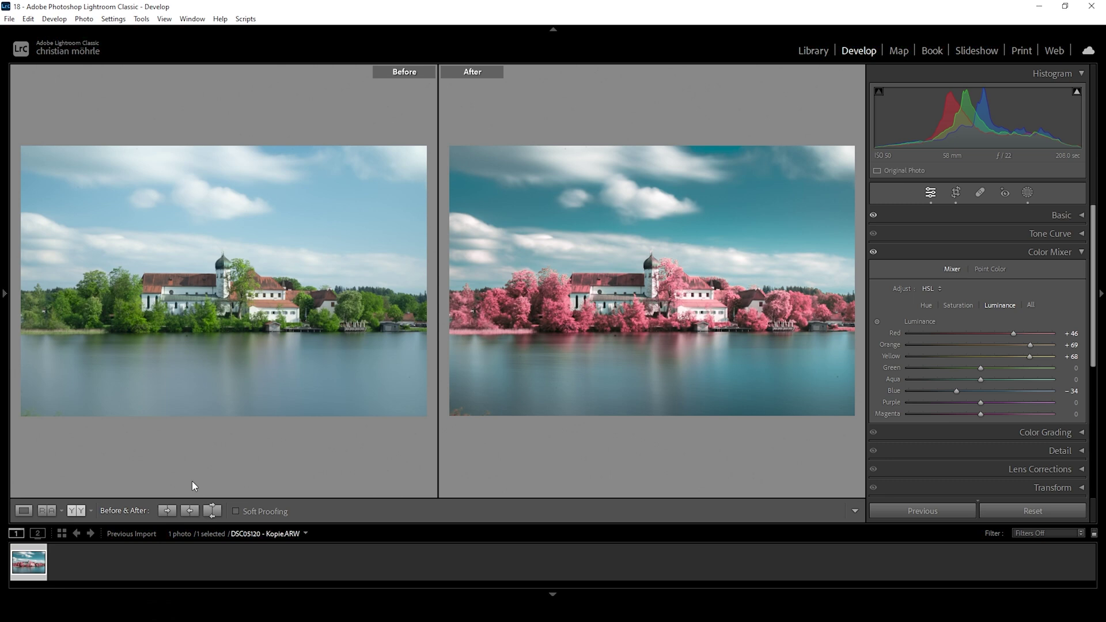
click(25, 511)
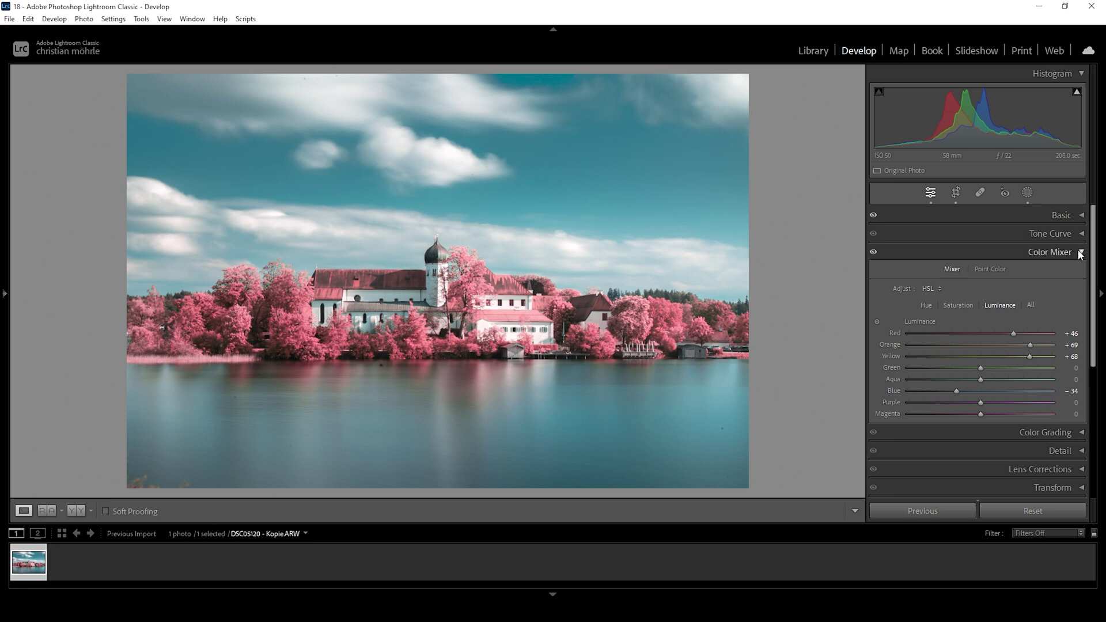
click(1057, 252)
- Set Detail sharpening to Amount 75, Radius 0.5, Detail 100 and Masking 76
click(1077, 289)
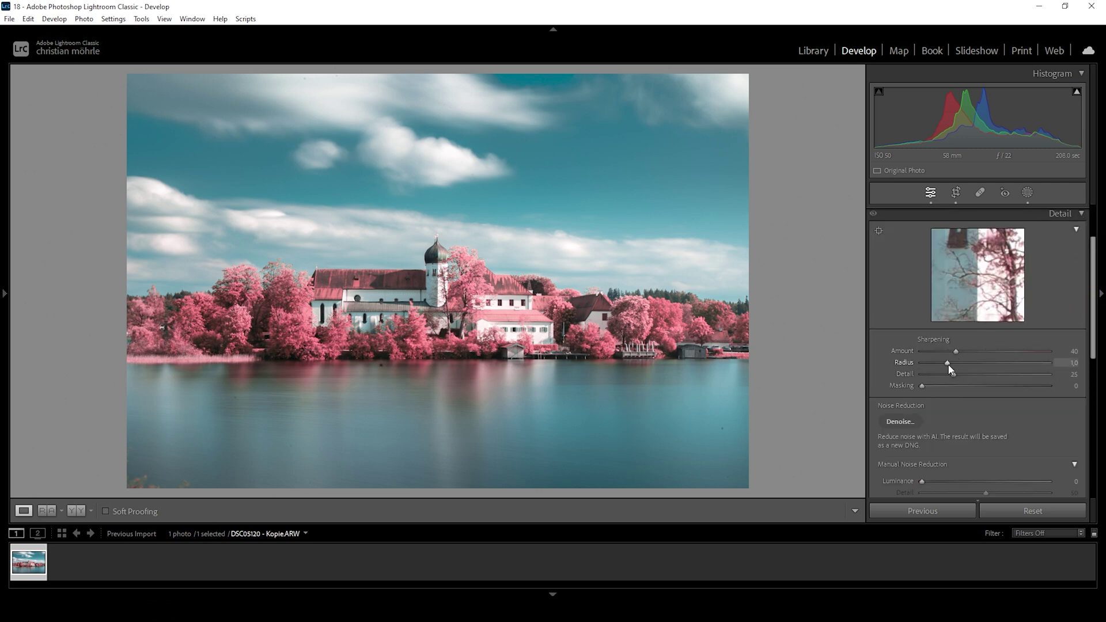
drag(948, 364, 1071, 377)
drag(918, 386, 1018, 391)
drag(956, 348, 986, 353)
scroll(1095, 249, up, 2)
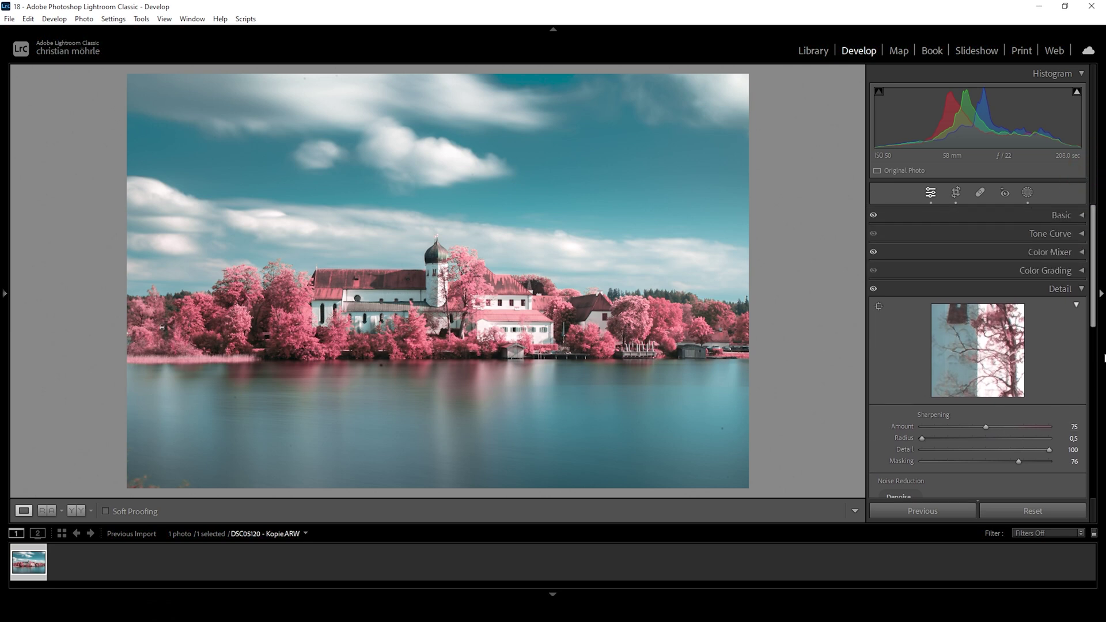
- Heal the five white specks in the lake water using Visualize Spots
click(982, 194)
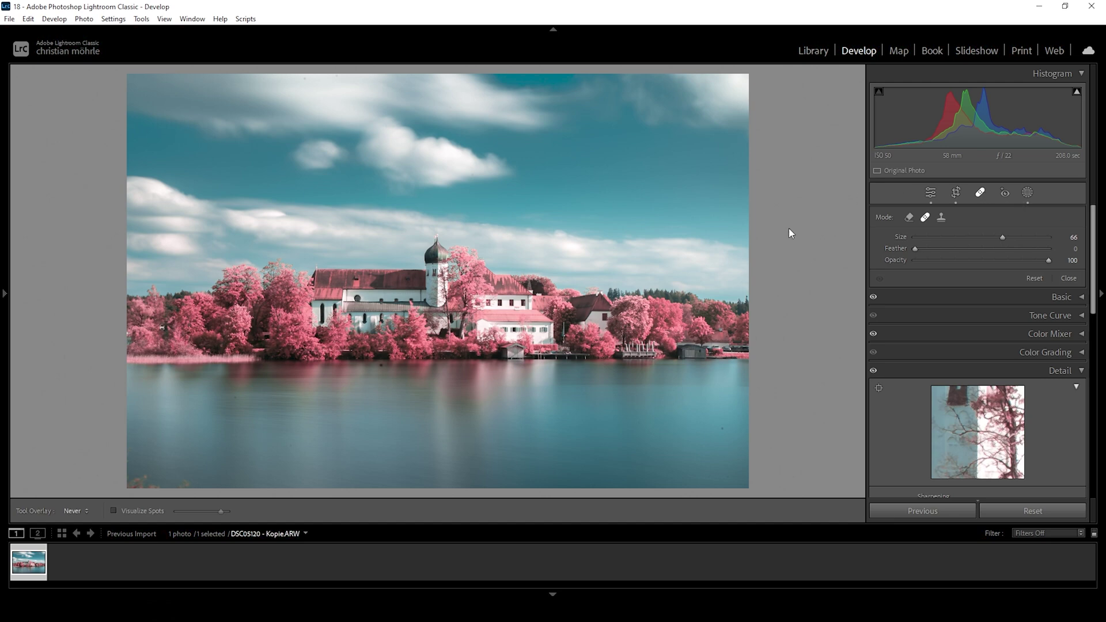
click(113, 510)
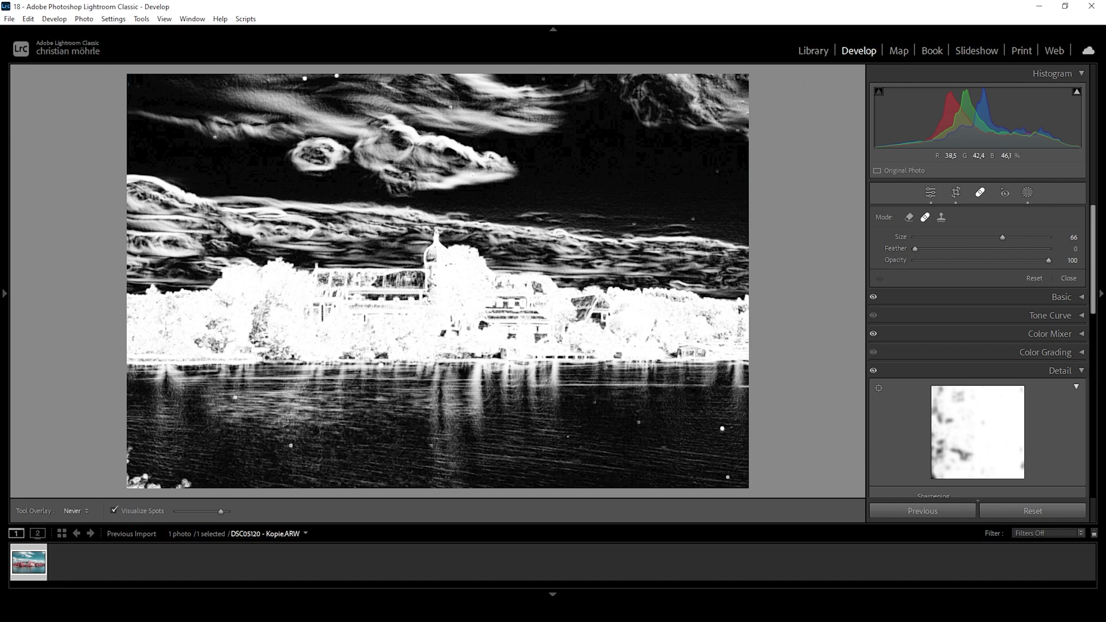
click(286, 442)
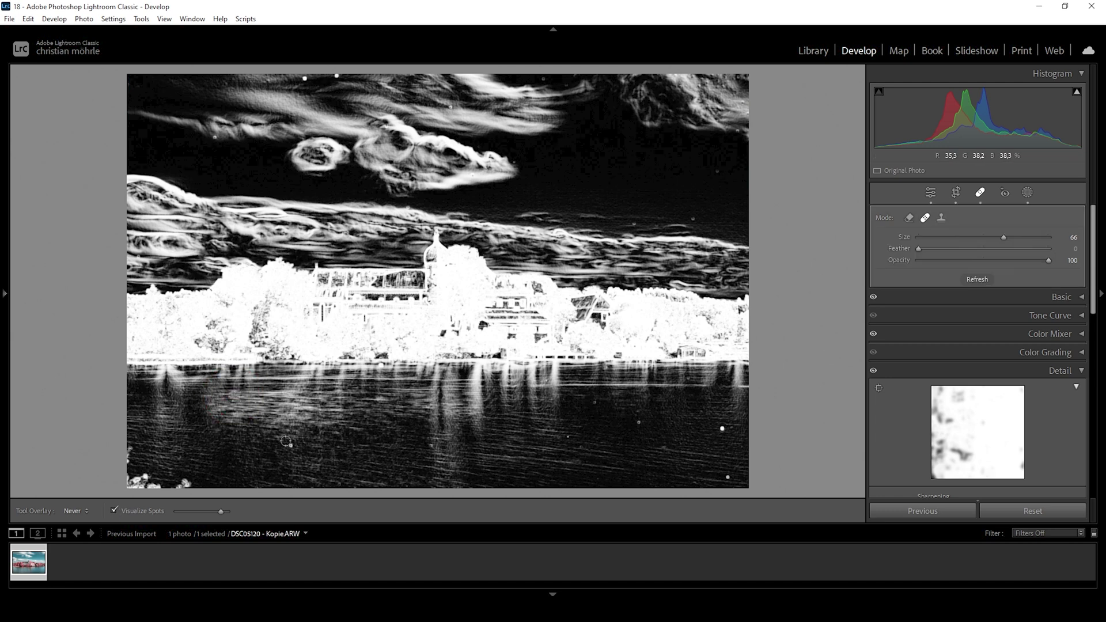
click(566, 439)
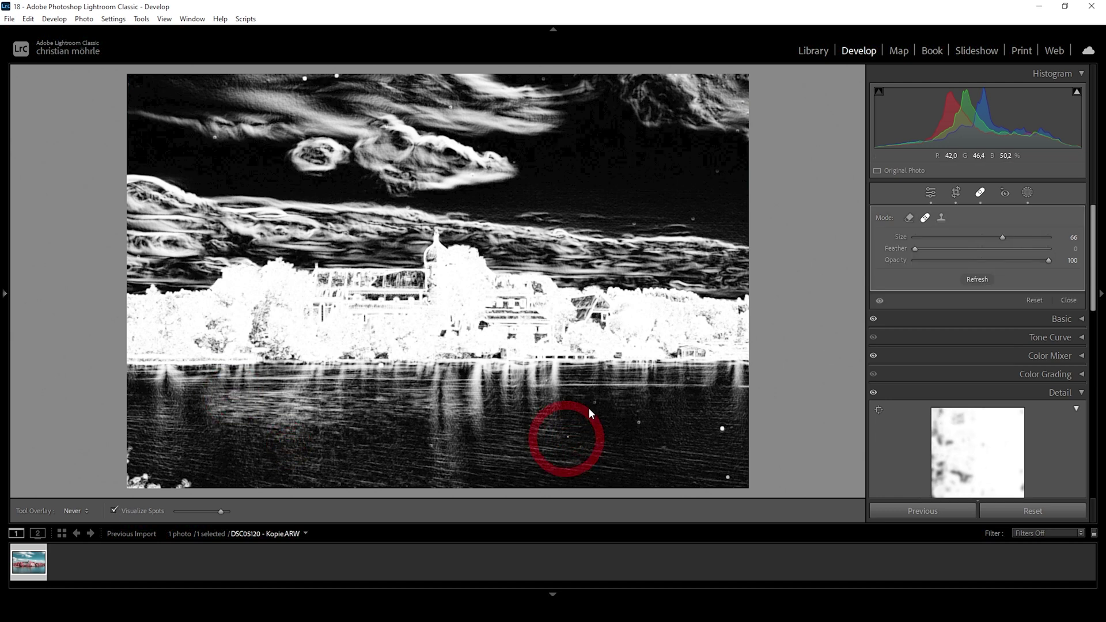
click(594, 403)
click(637, 421)
click(727, 476)
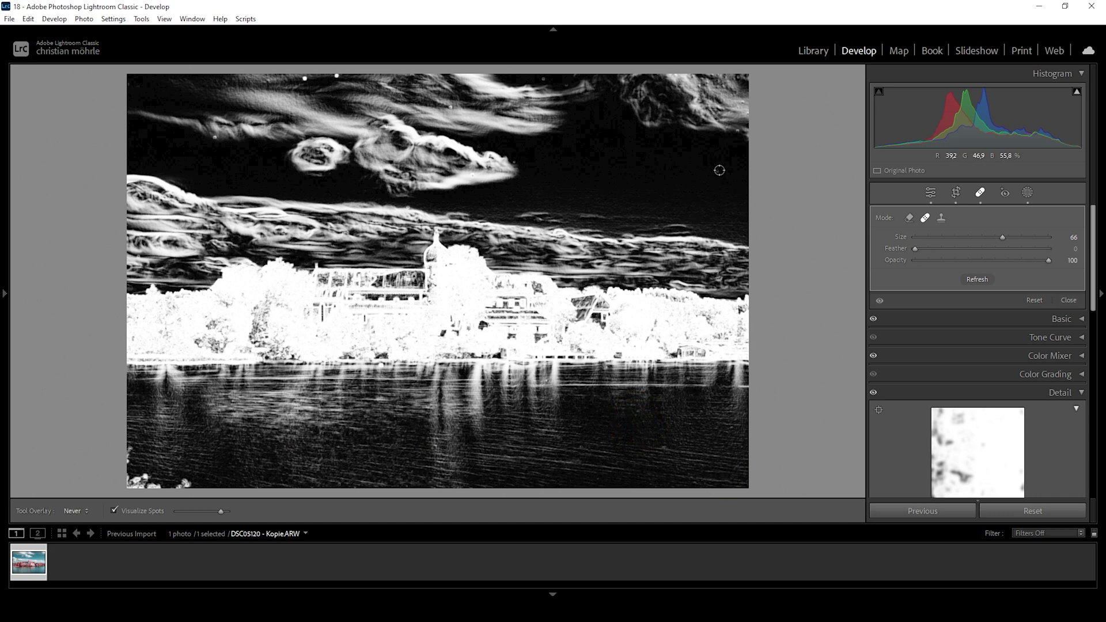
key(q)
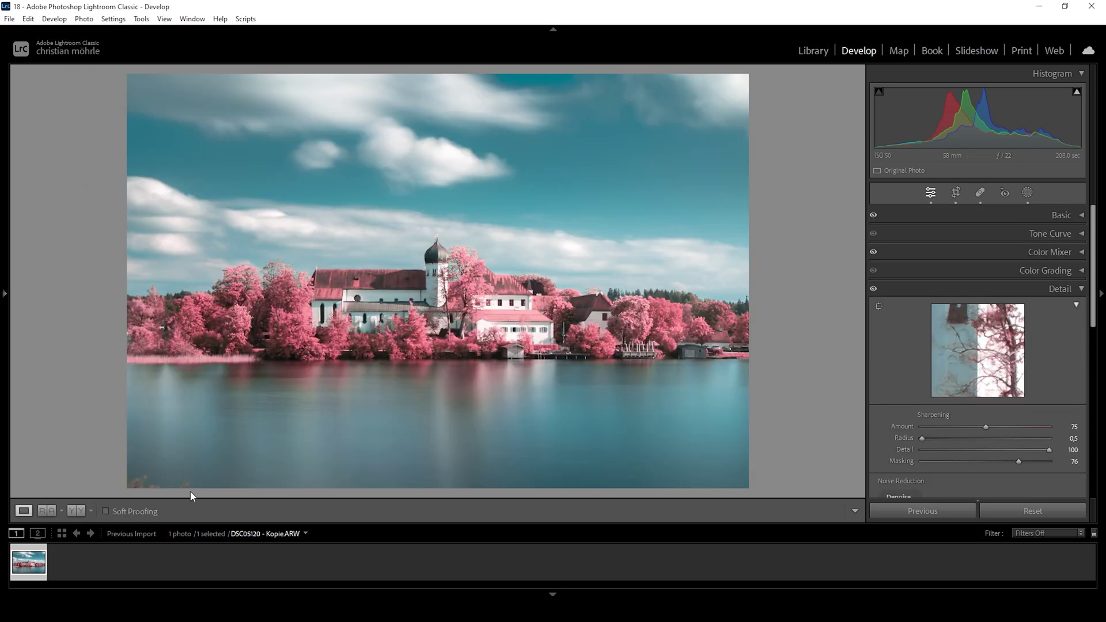
- Paint out the lower-left corner blemish with Content-Aware Remove healing
click(979, 193)
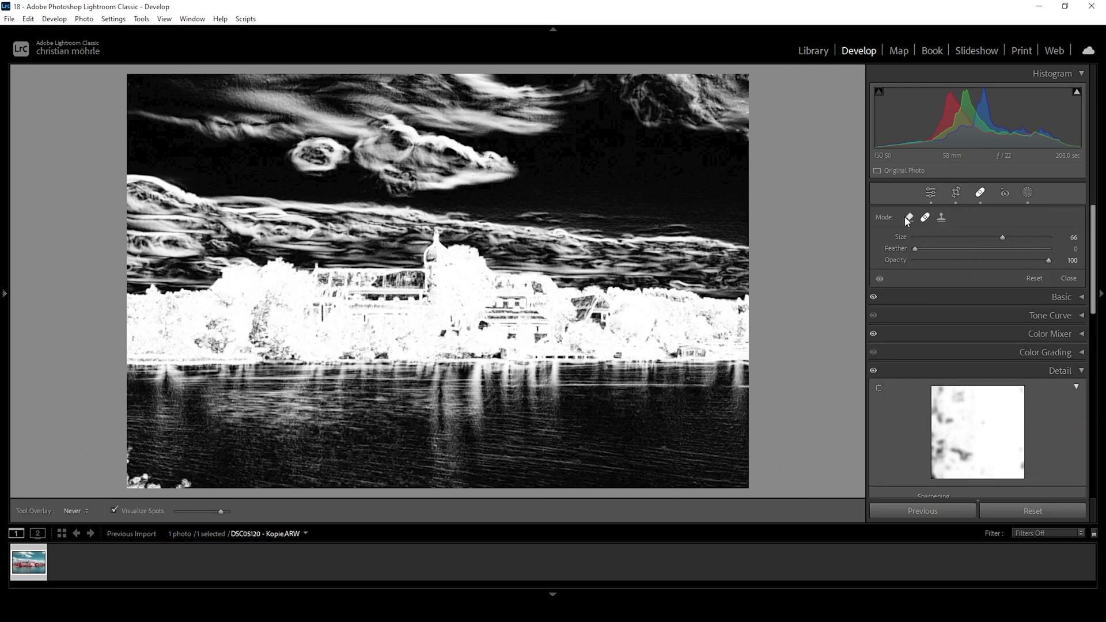
click(908, 217)
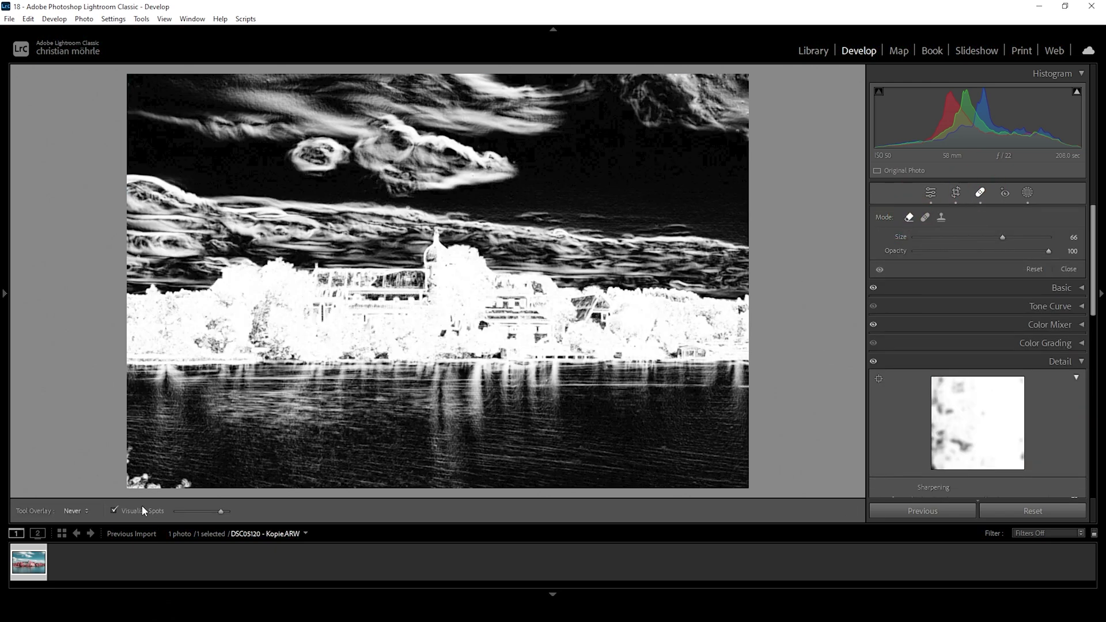
click(114, 510)
mouse_move(128, 443)
mouse_down()
mouse_move(132, 483)
mouse_move(192, 484)
mouse_move(134, 478)
mouse_move(140, 485)
mouse_up()
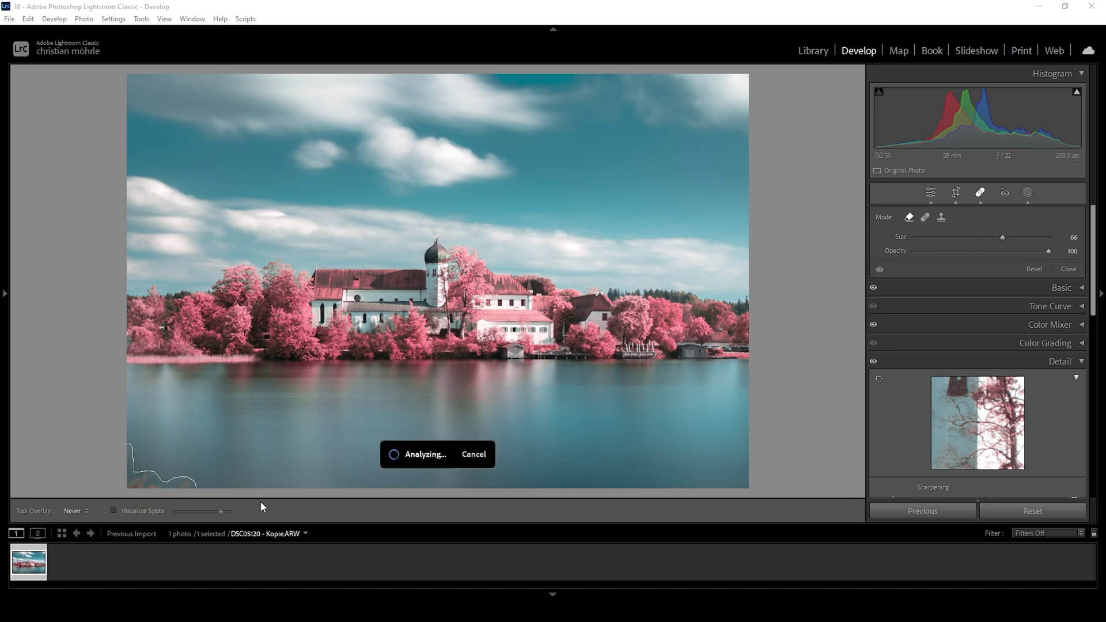
click(123, 487)
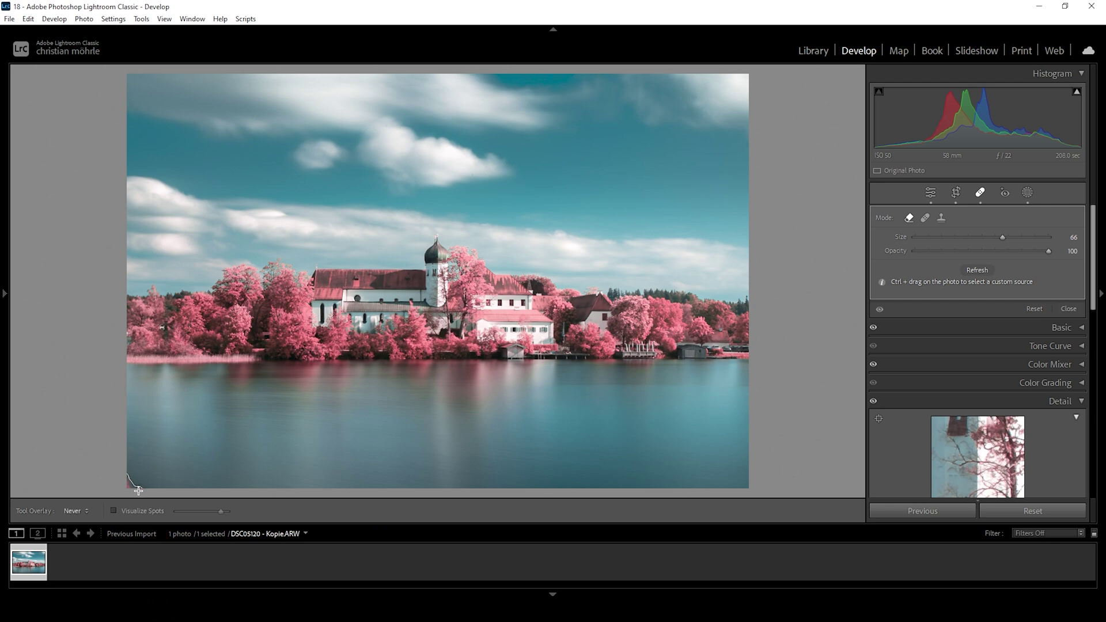
- Apply the auto-straightened crop at a 0.99° angle
key(r)
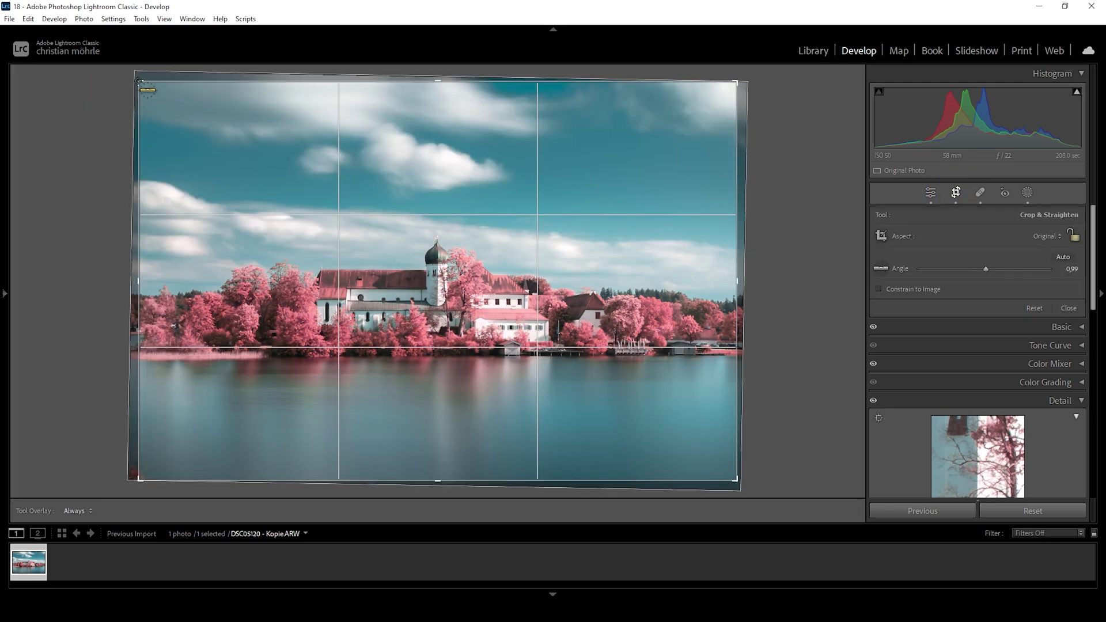
click(931, 190)
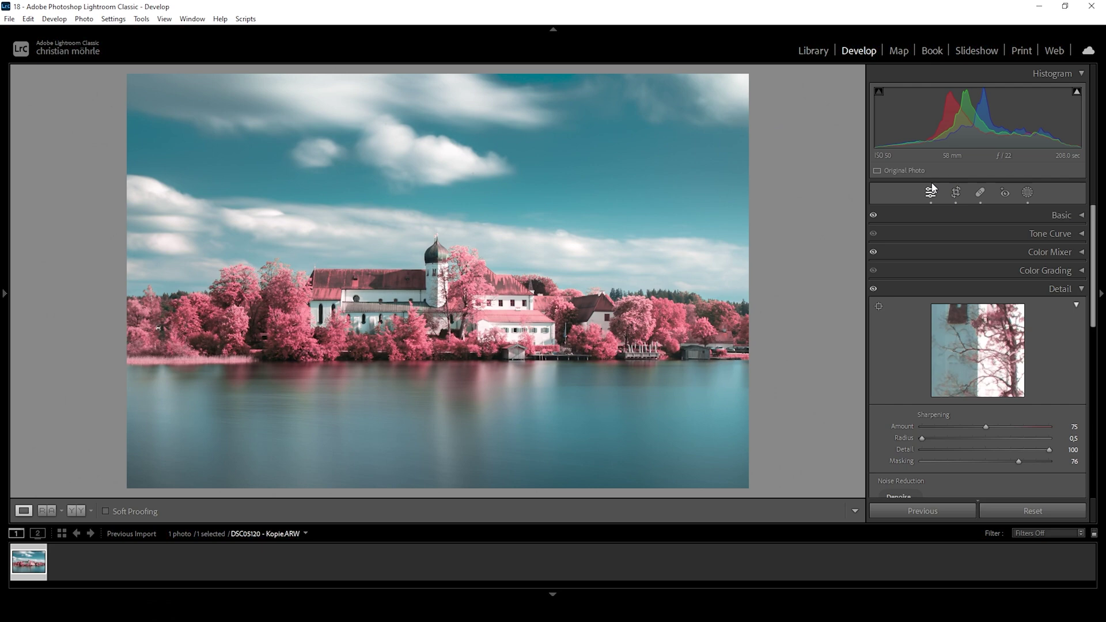